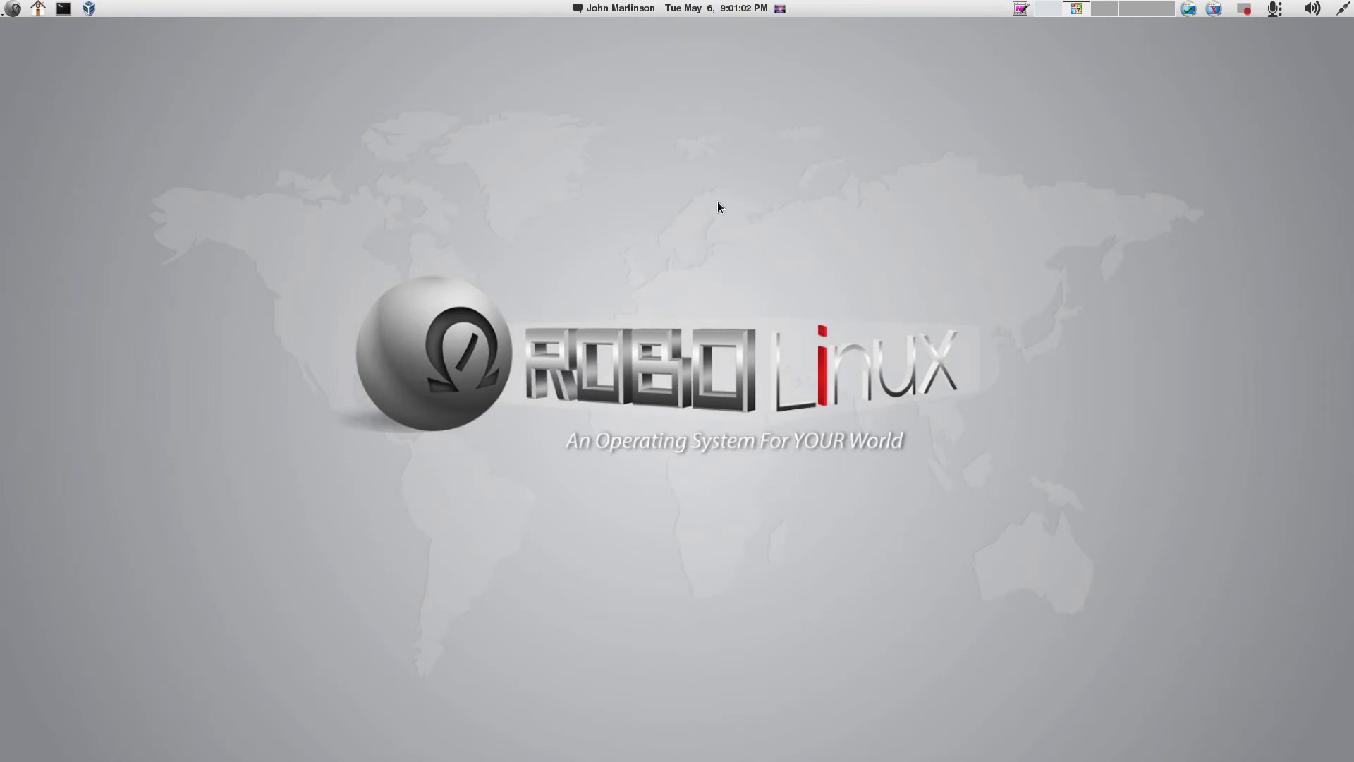
# Switch to the Windows 7 VM and select the 1a screenshot in the cheat-sheet folder
pyautogui.click(1077, 8)
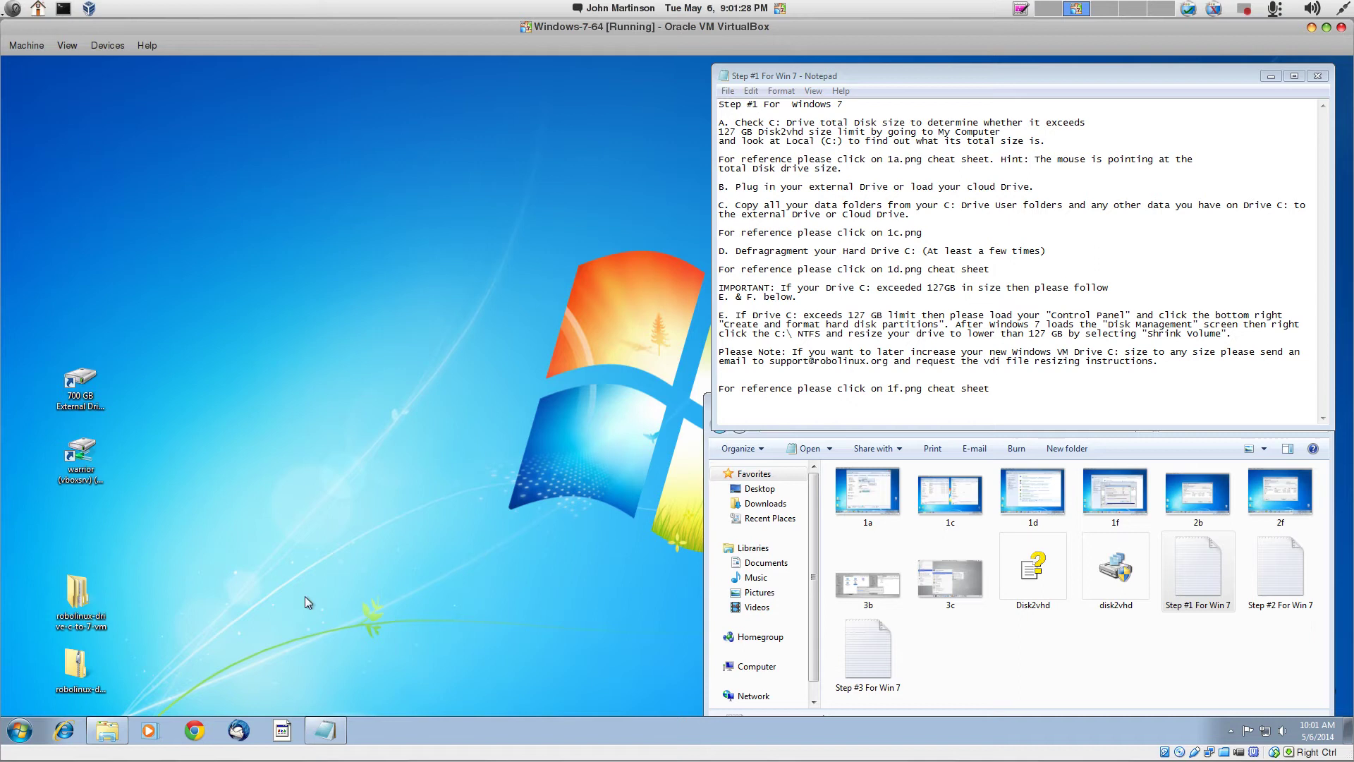
pyautogui.click(947, 636)
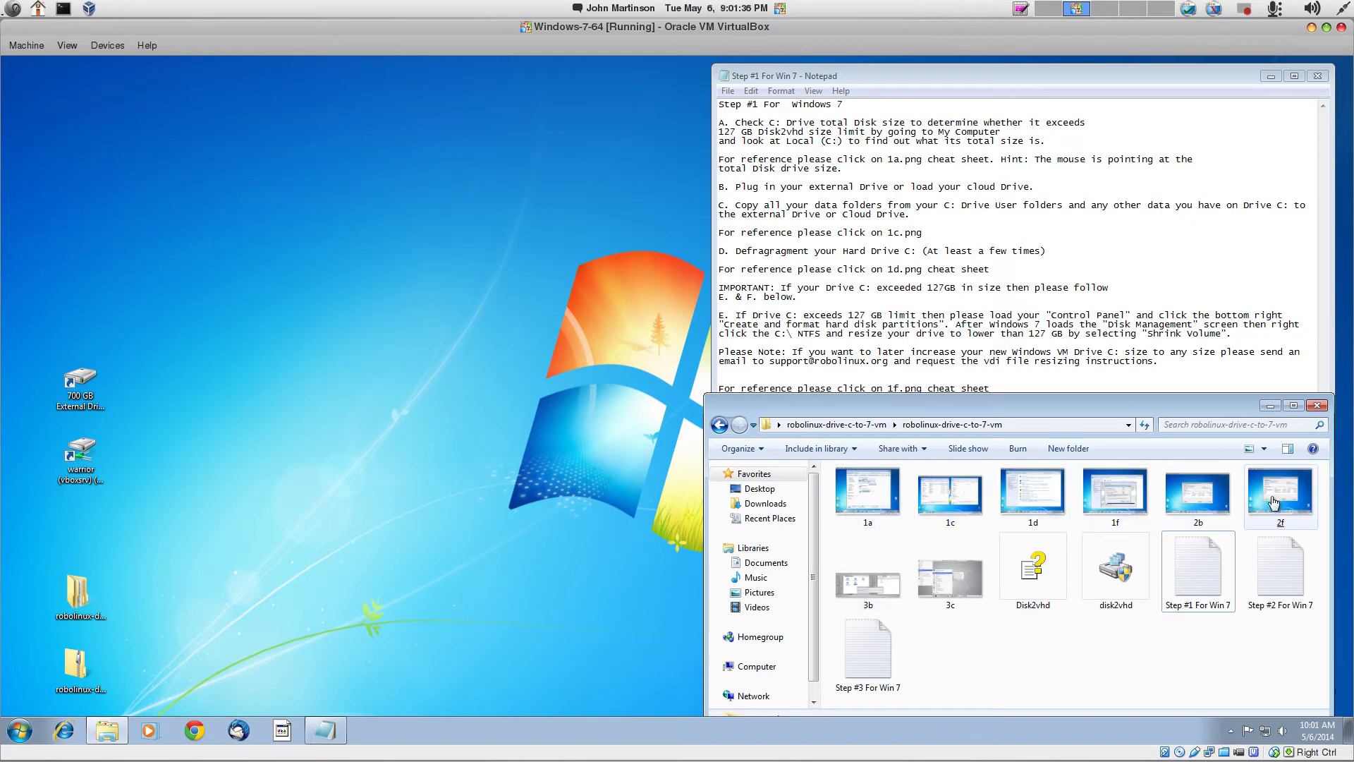
pyautogui.click(856, 509)
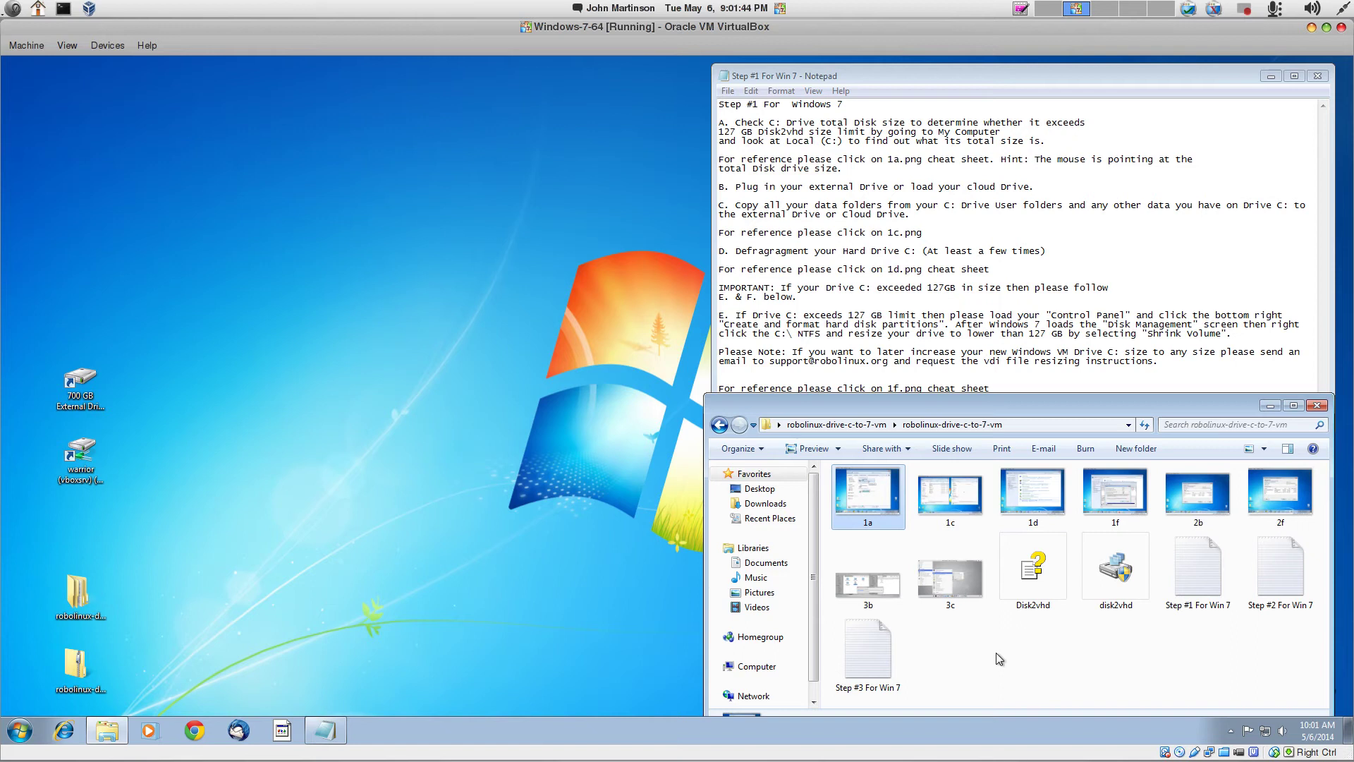
# Raise the Step #1 For Win 7 Notepad notes above the screenshots folder
pyautogui.click(879, 73)
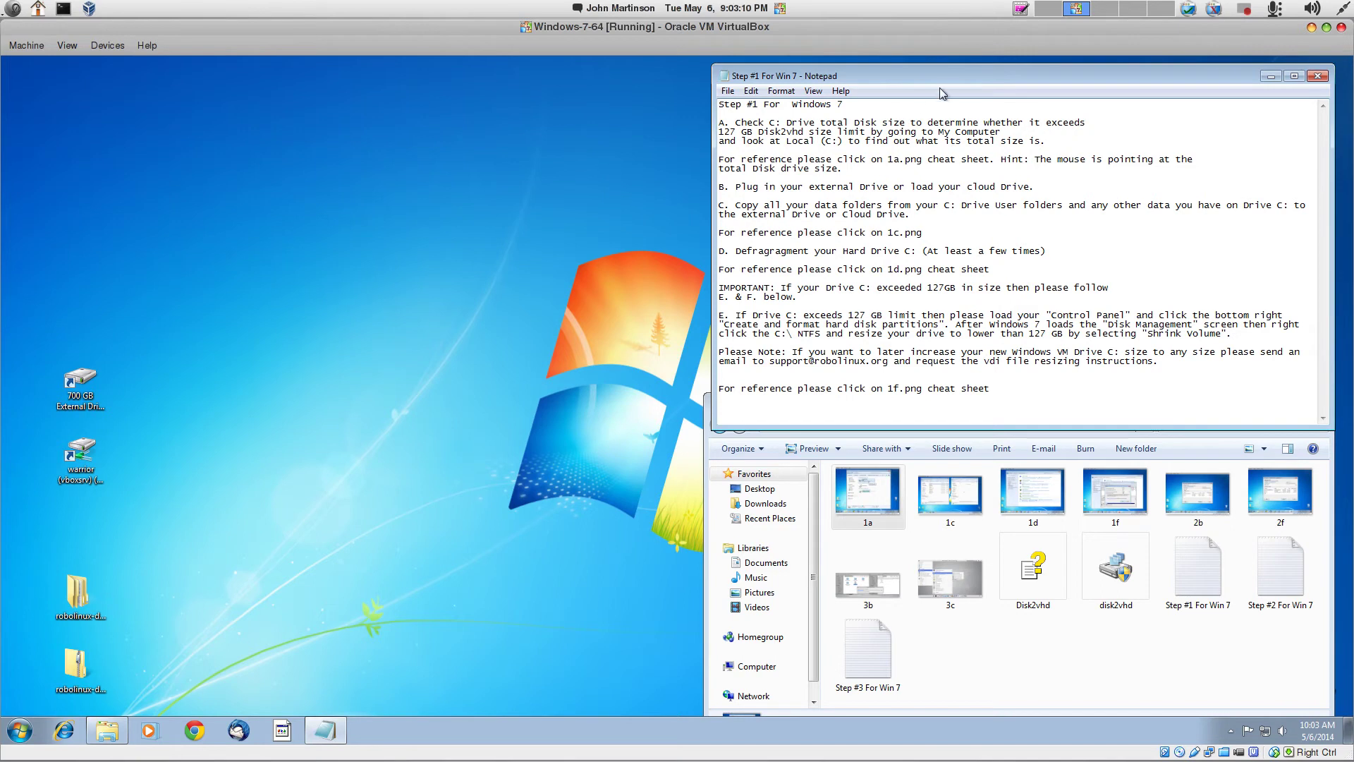
pyautogui.moveTo(965, 71); pyautogui.dragTo(969, 67)
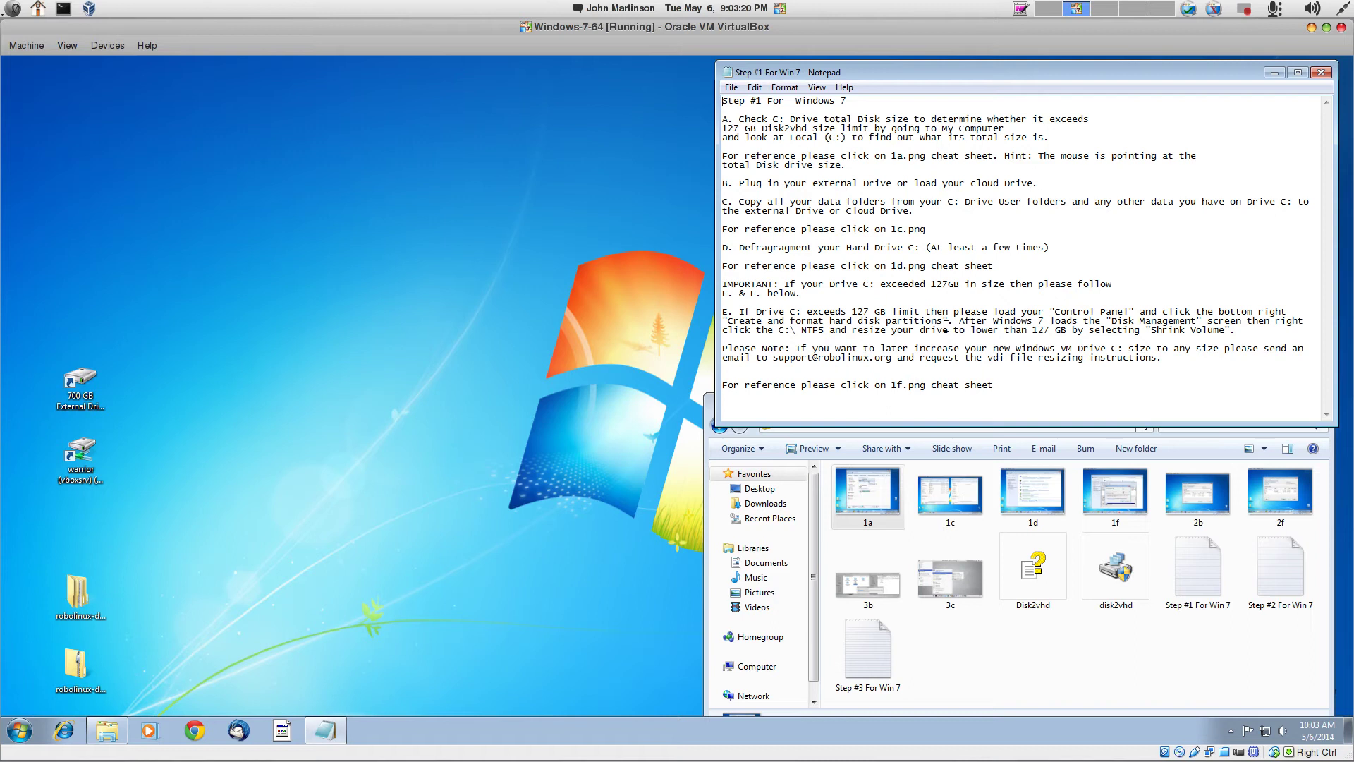
pyautogui.doubleClick(877, 487)
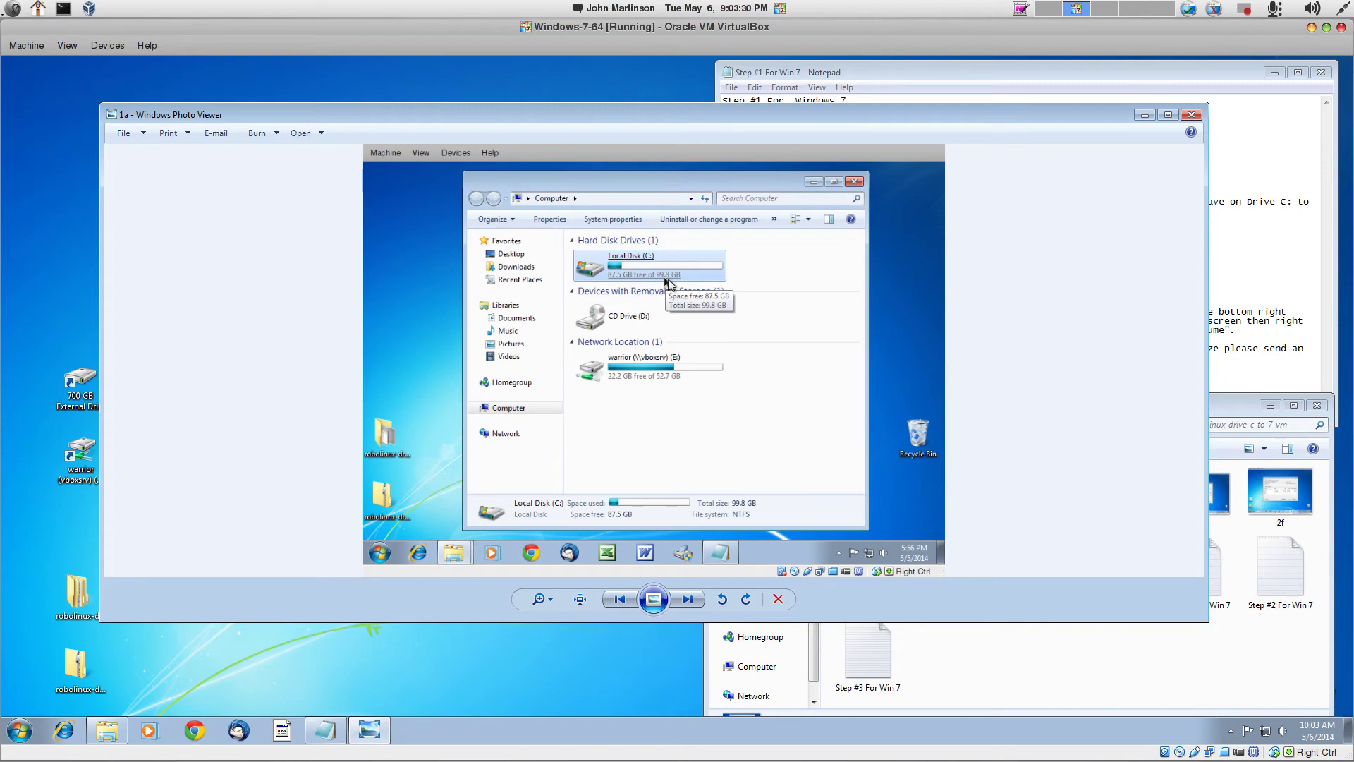
pyautogui.click(1191, 115)
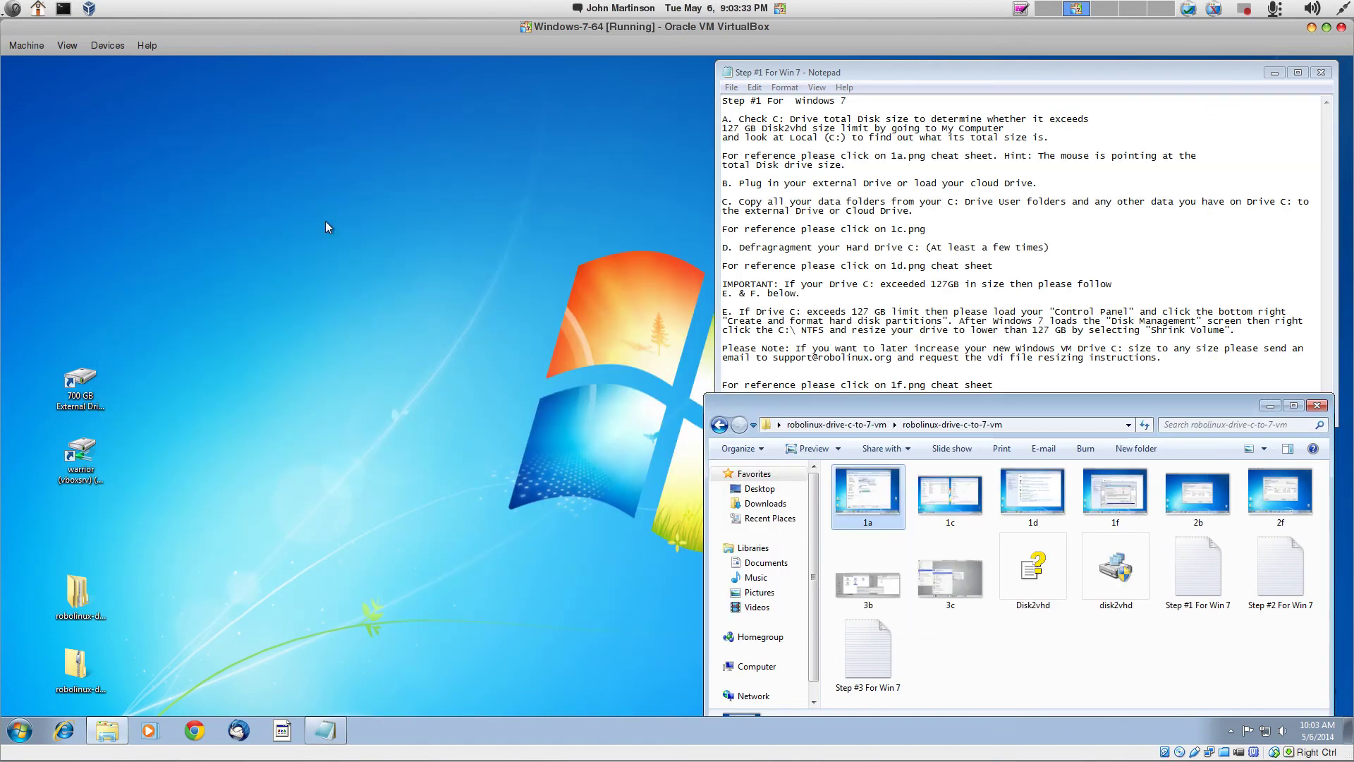
pyautogui.click(19, 732)
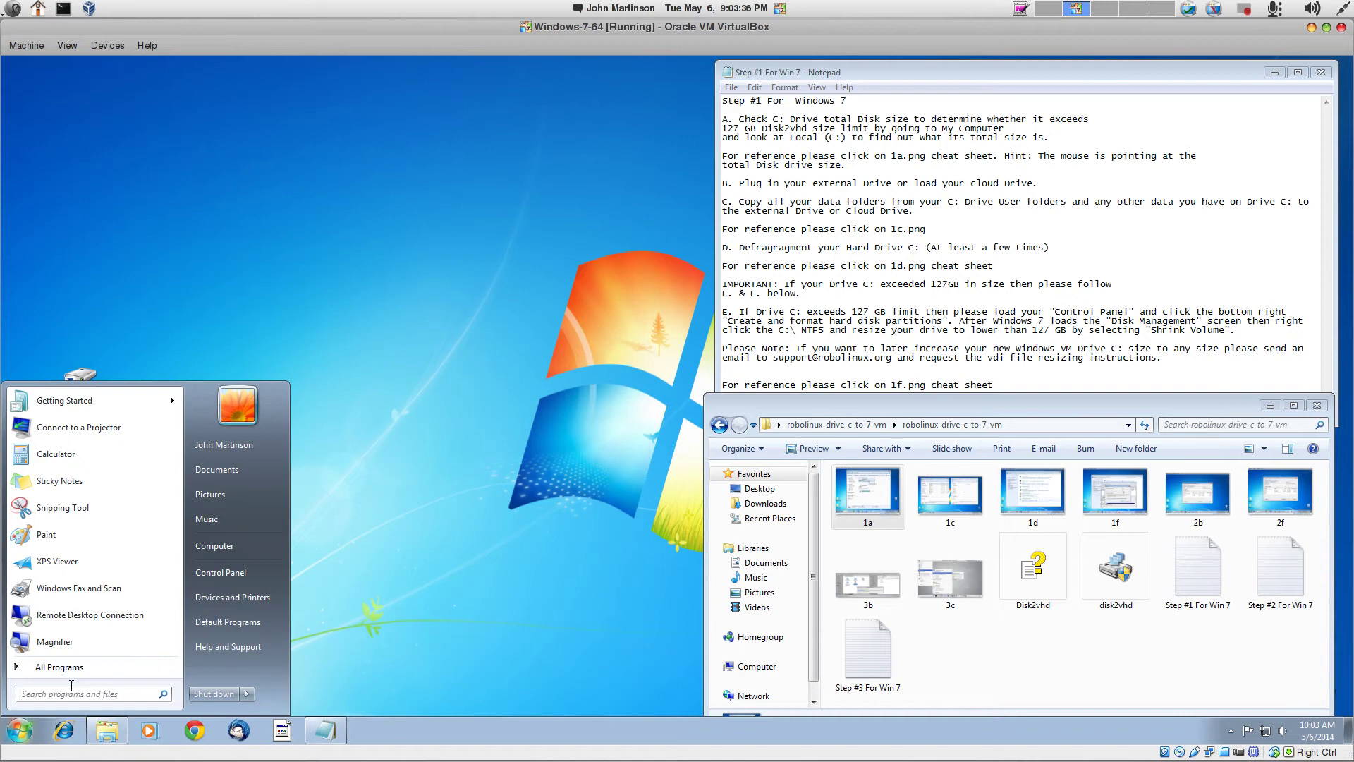
pyautogui.click(225, 546)
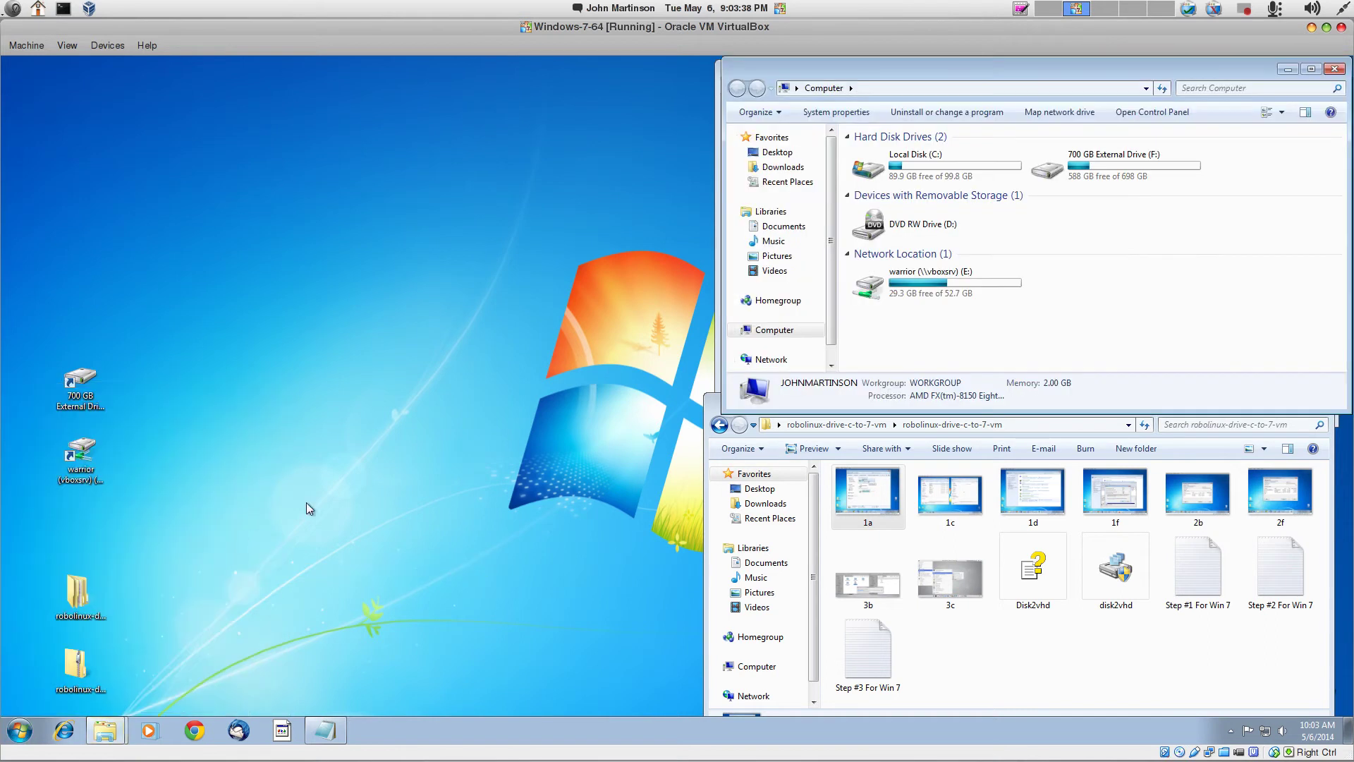
pyautogui.moveTo(868, 65); pyautogui.dragTo(166, 78)
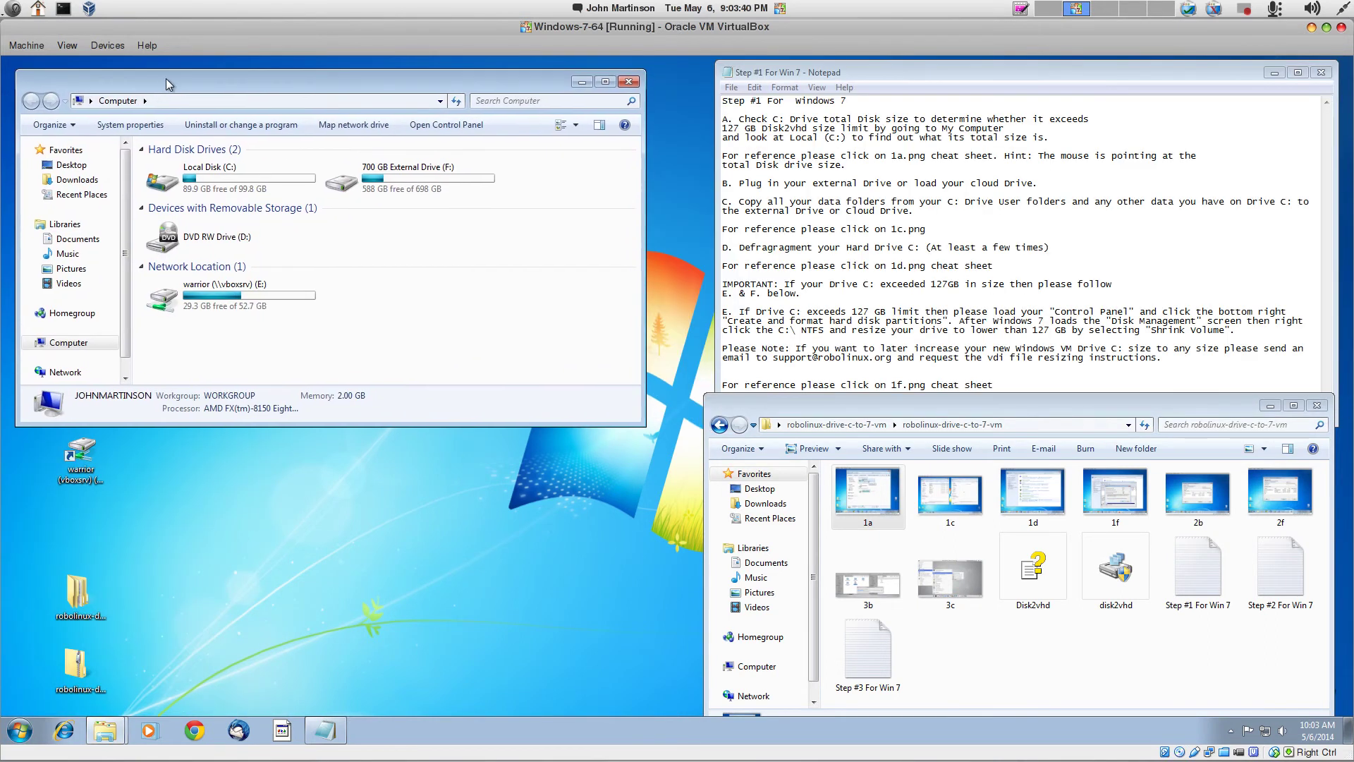
pyautogui.click(245, 187)
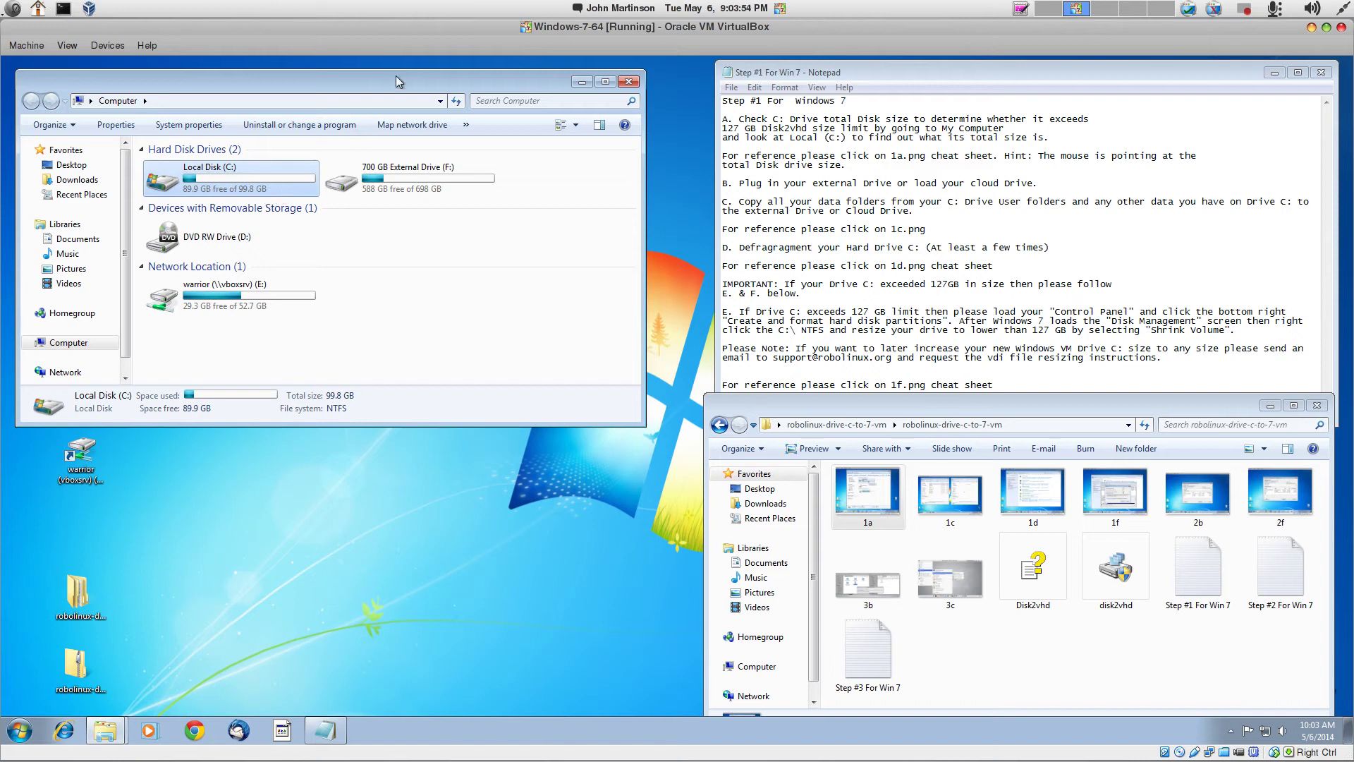
pyautogui.moveTo(397, 74); pyautogui.dragTo(410, 74)
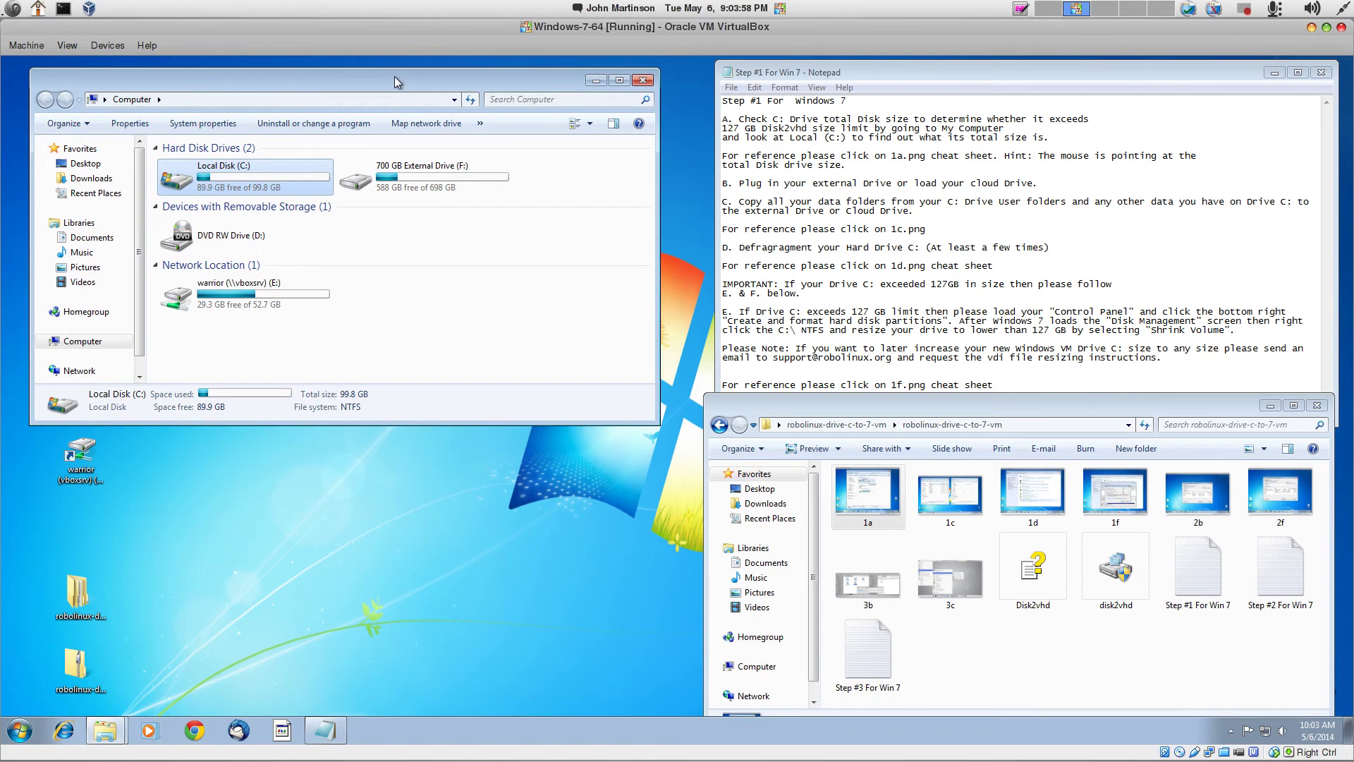
pyautogui.moveTo(395, 76); pyautogui.dragTo(387, 78)
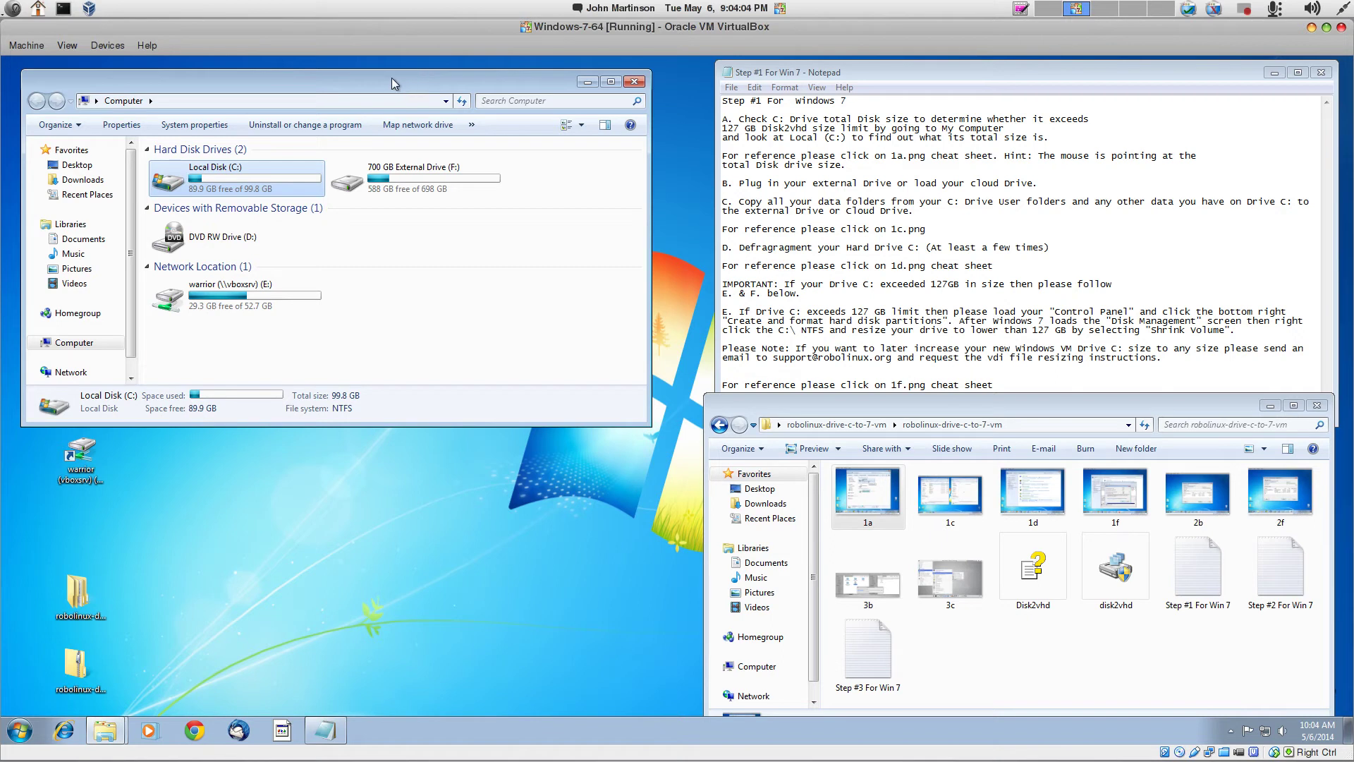
pyautogui.moveTo(392, 78); pyautogui.dragTo(405, 76)
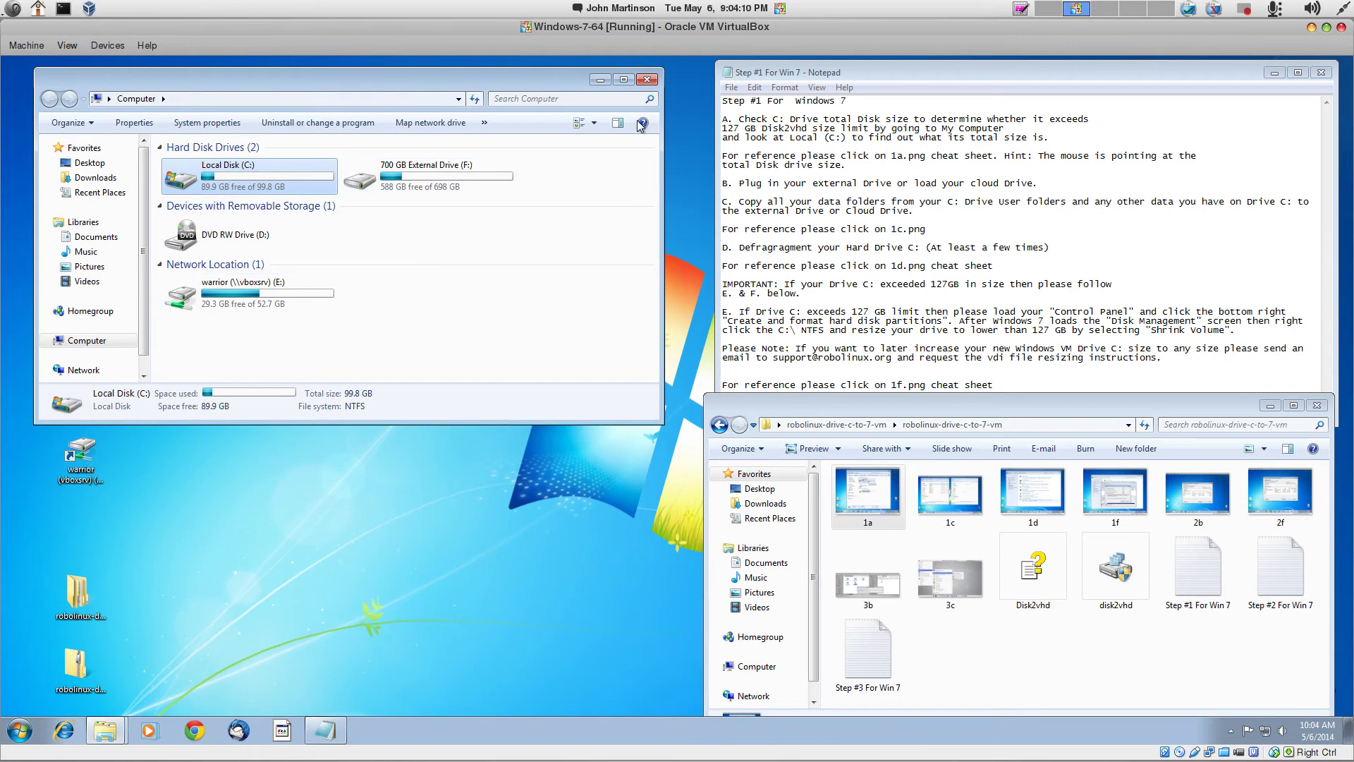
pyautogui.click(647, 78)
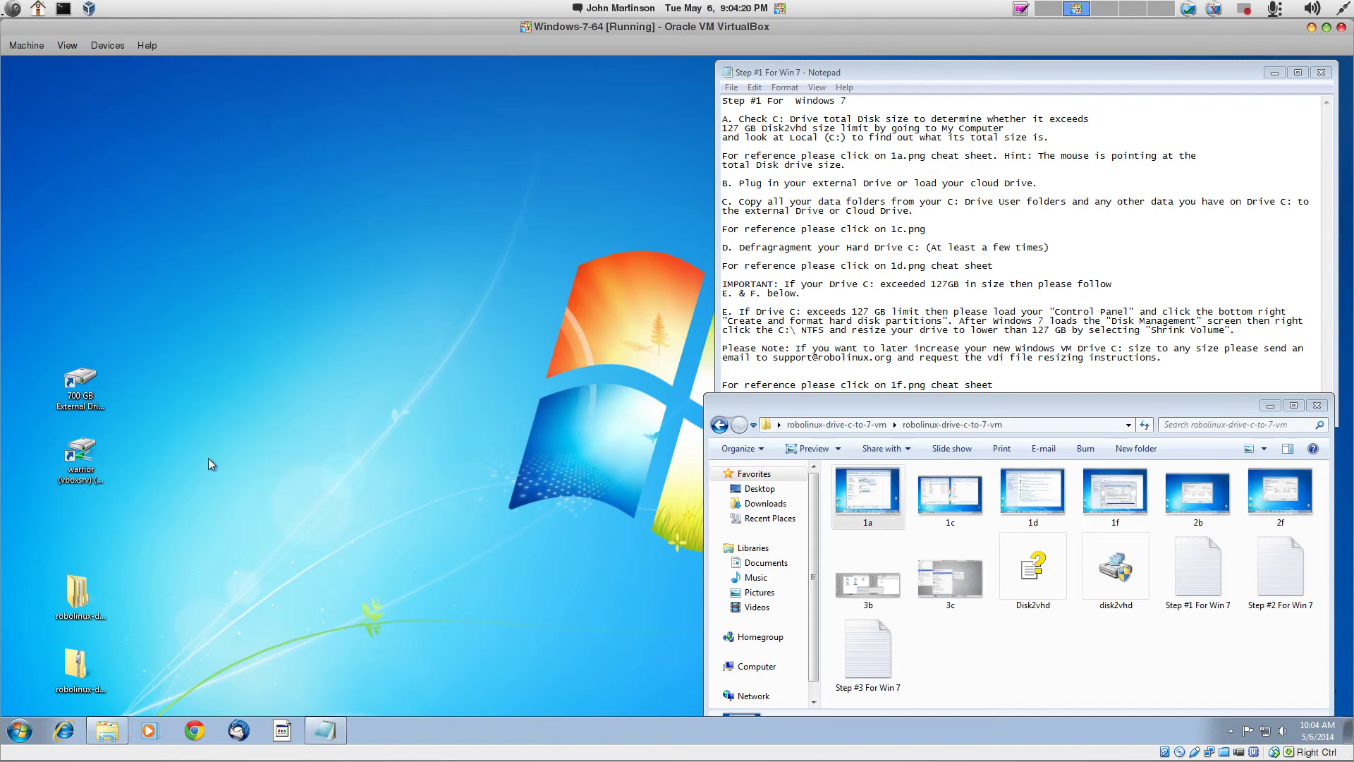
# Open the 700 GB External Drive (F:), confirm the warrior share is empty, and reposition the F: window
pyautogui.doubleClick(81, 384)
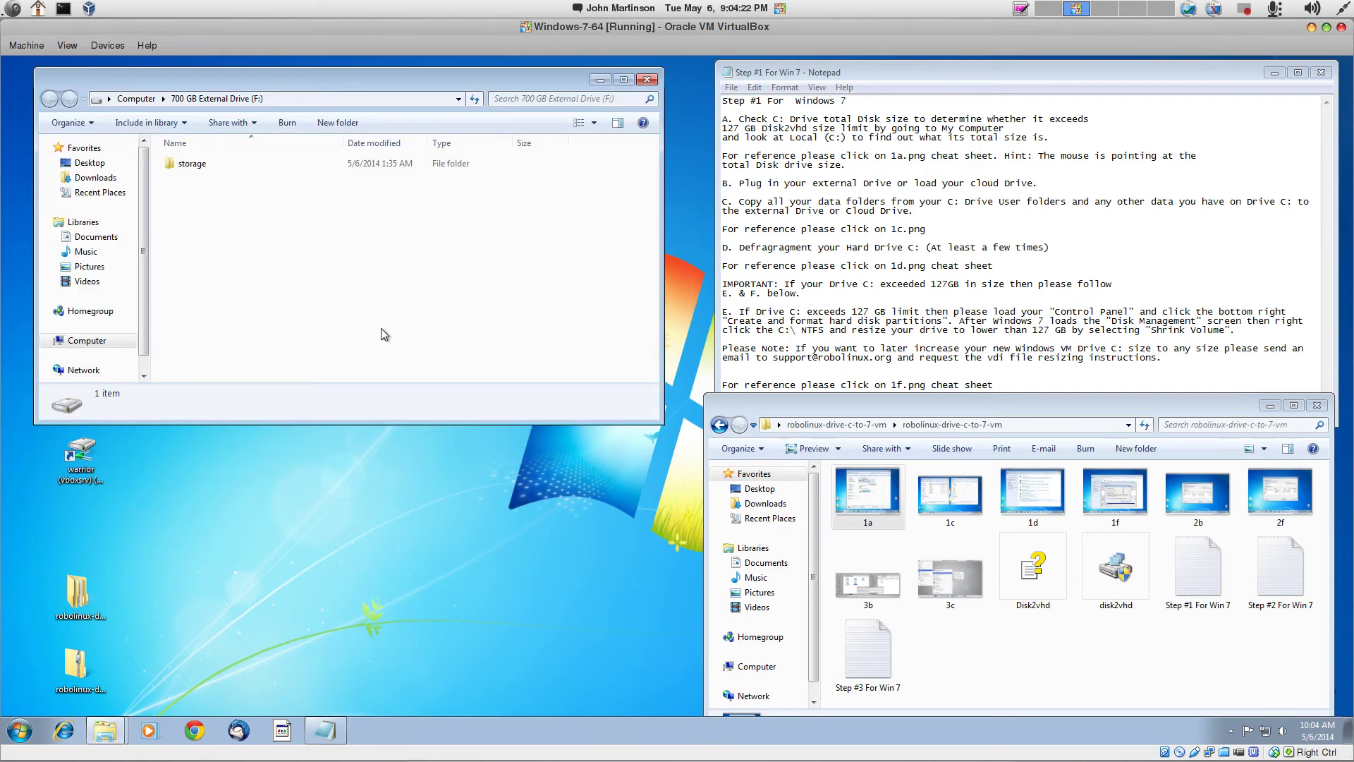
pyautogui.moveTo(425, 76); pyautogui.dragTo(425, 87)
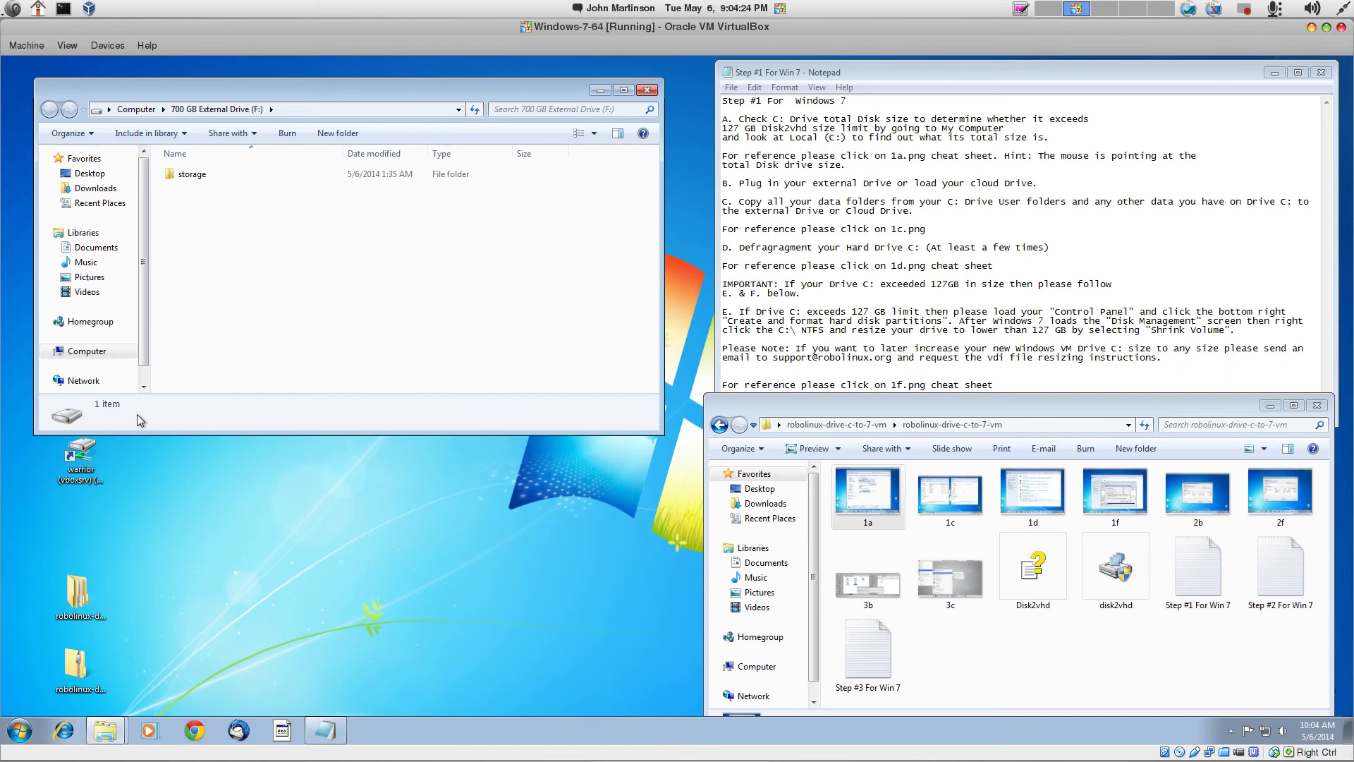
pyautogui.doubleClick(81, 455)
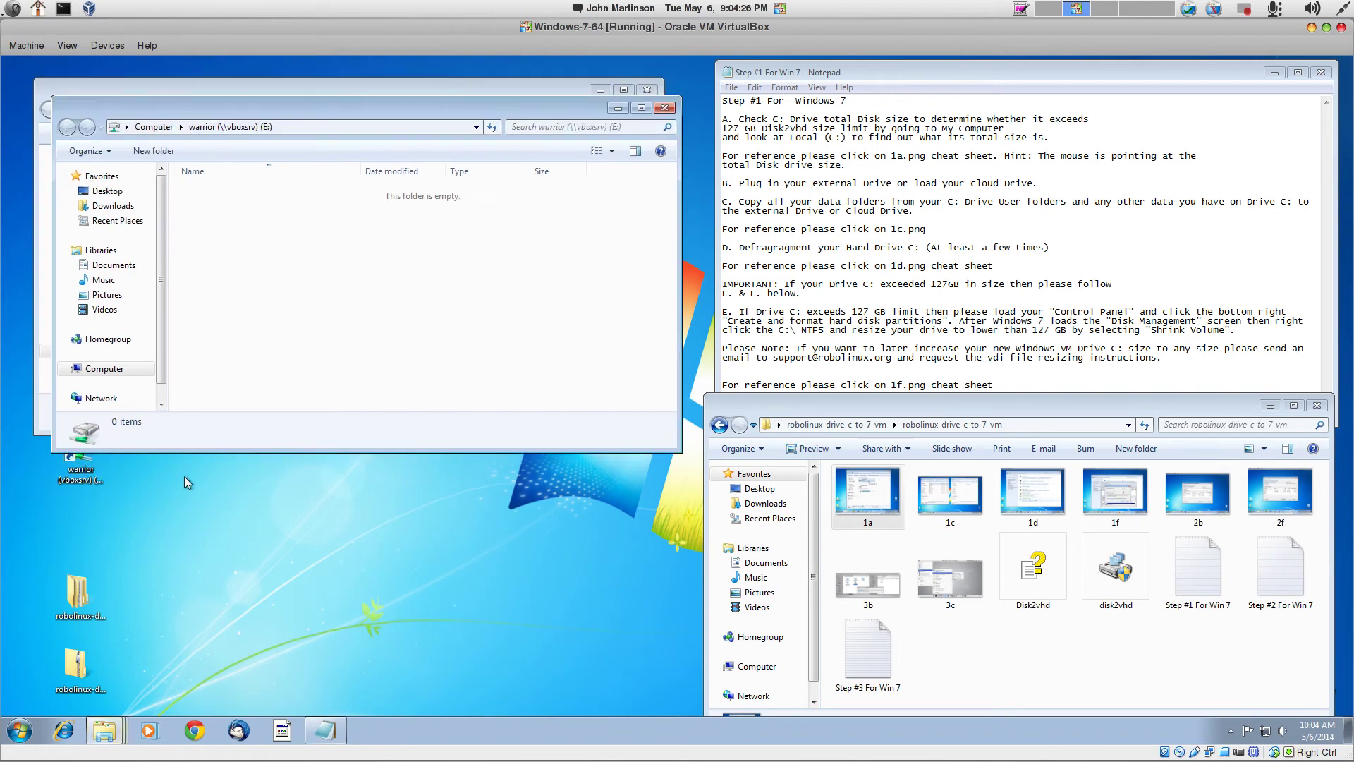
pyautogui.click(664, 108)
pyautogui.moveTo(472, 88); pyautogui.dragTo(468, 78)
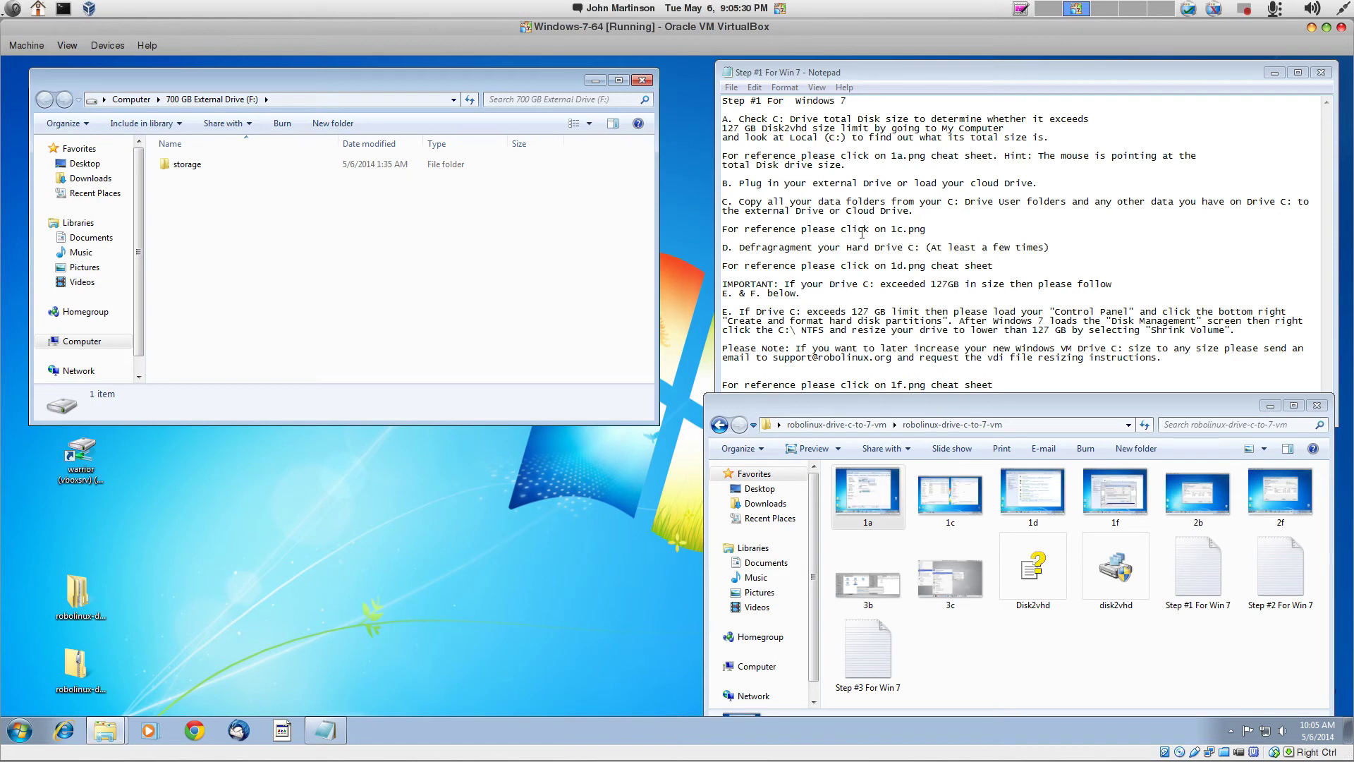
pyautogui.click(963, 503)
pyautogui.doubleClick(963, 502)
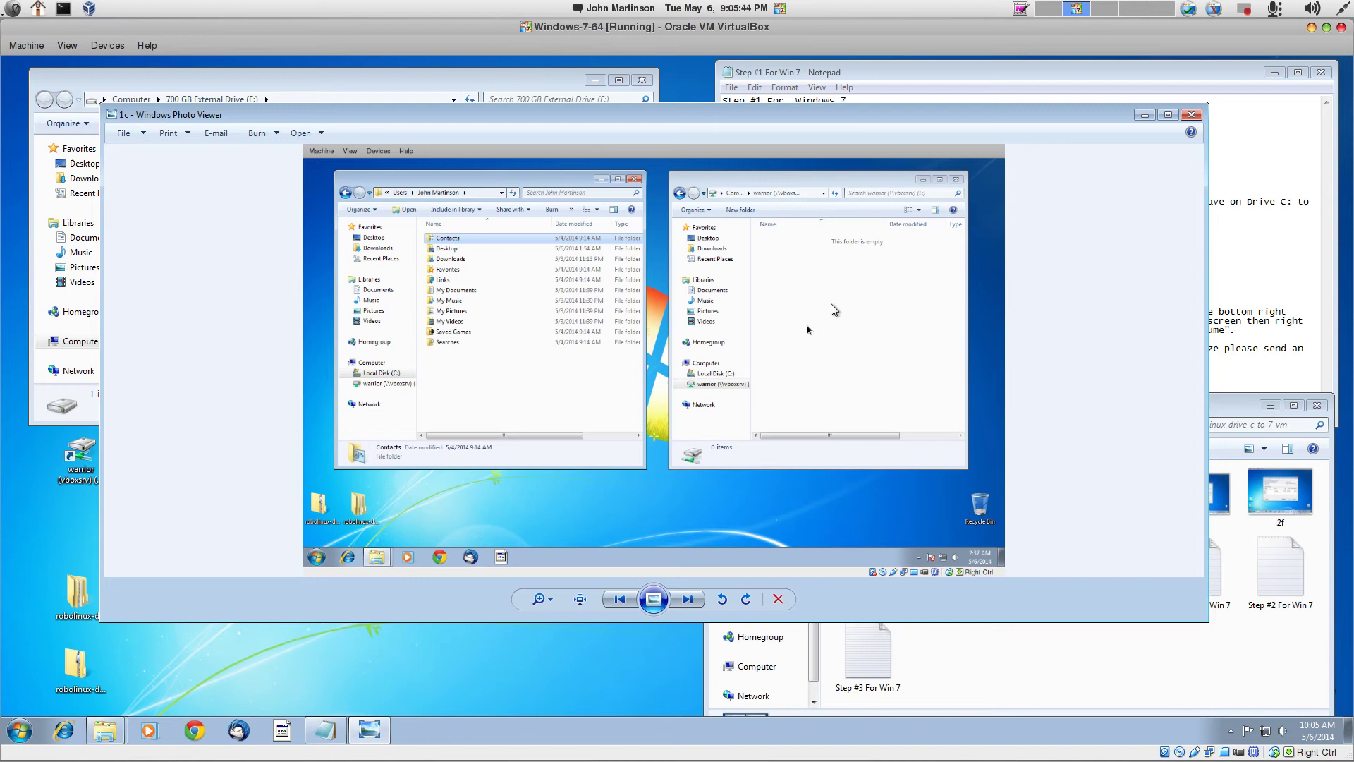
pyautogui.click(1190, 115)
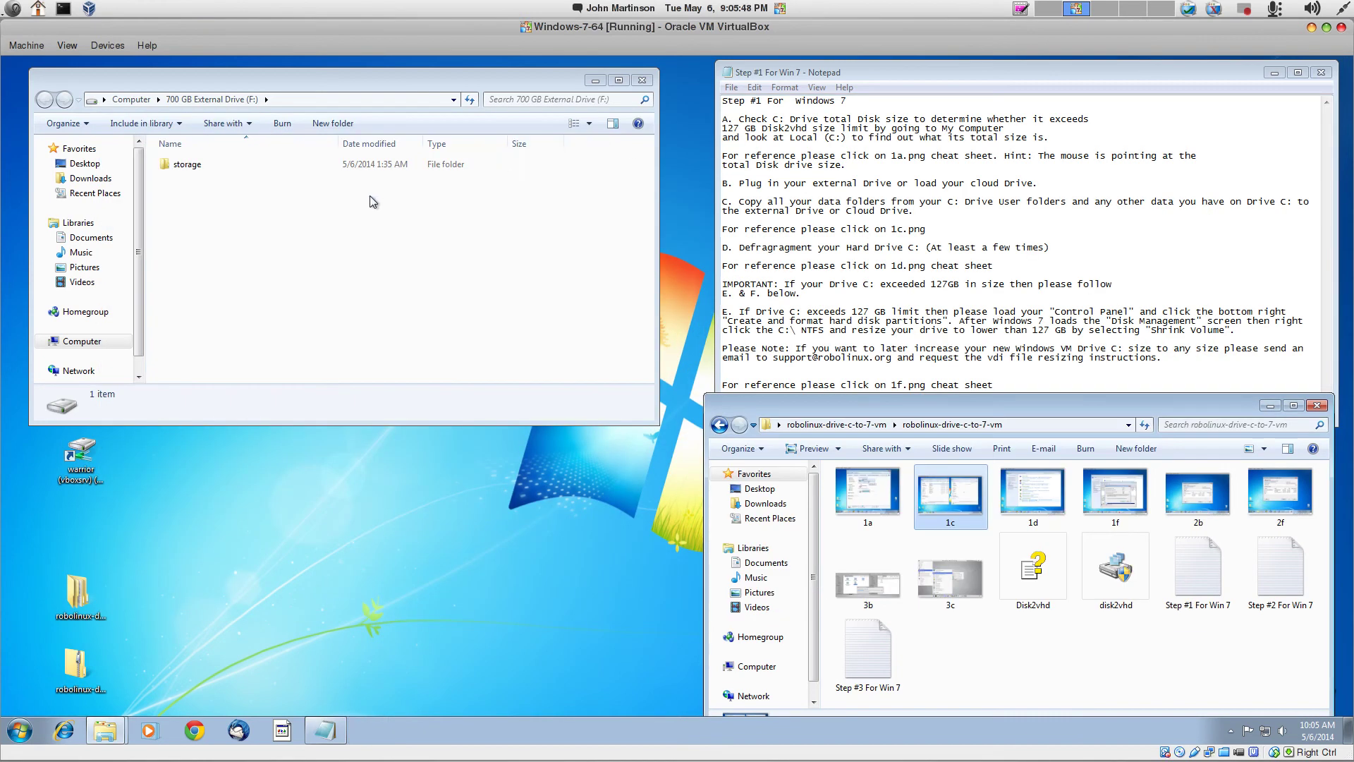
# Open the user's folder under C:\Users beside the external drive window
pyautogui.moveTo(337, 76); pyautogui.dragTo(912, 100)
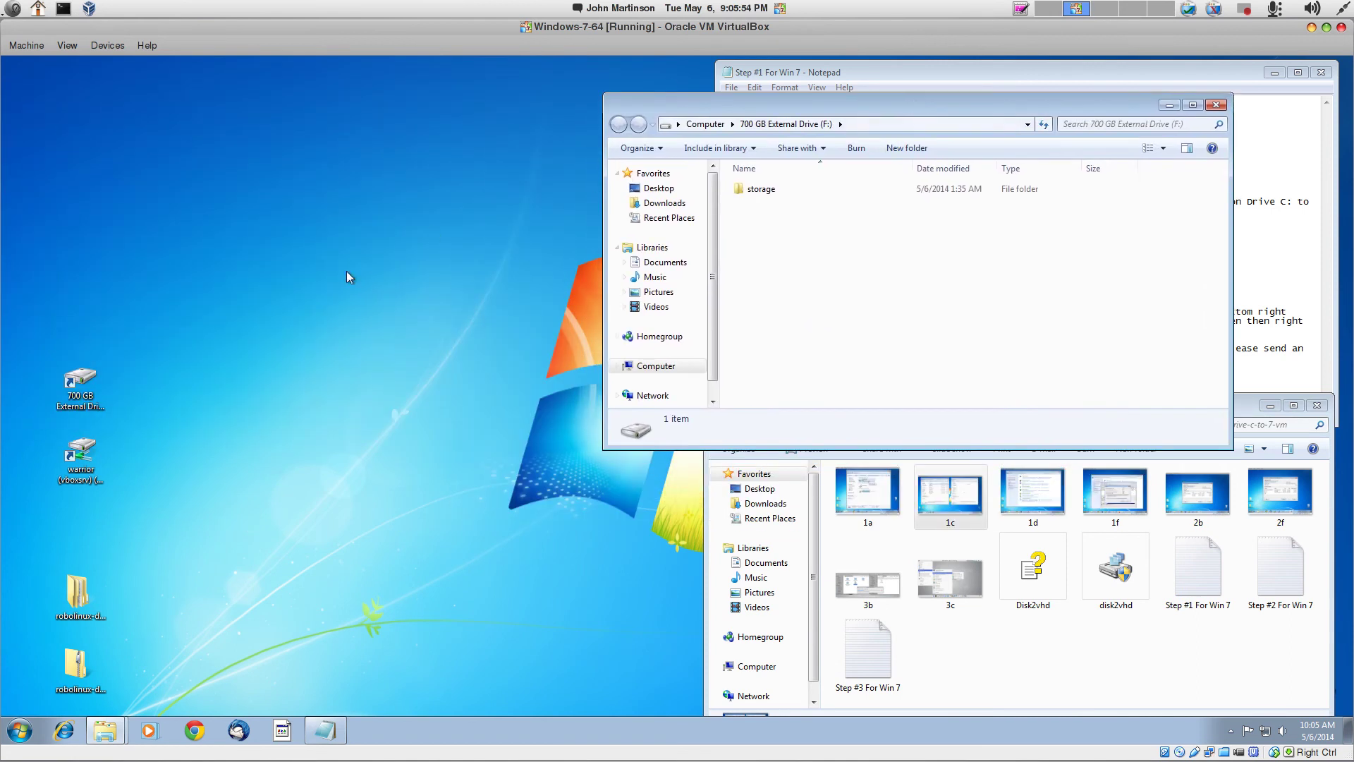
pyautogui.click(21, 730)
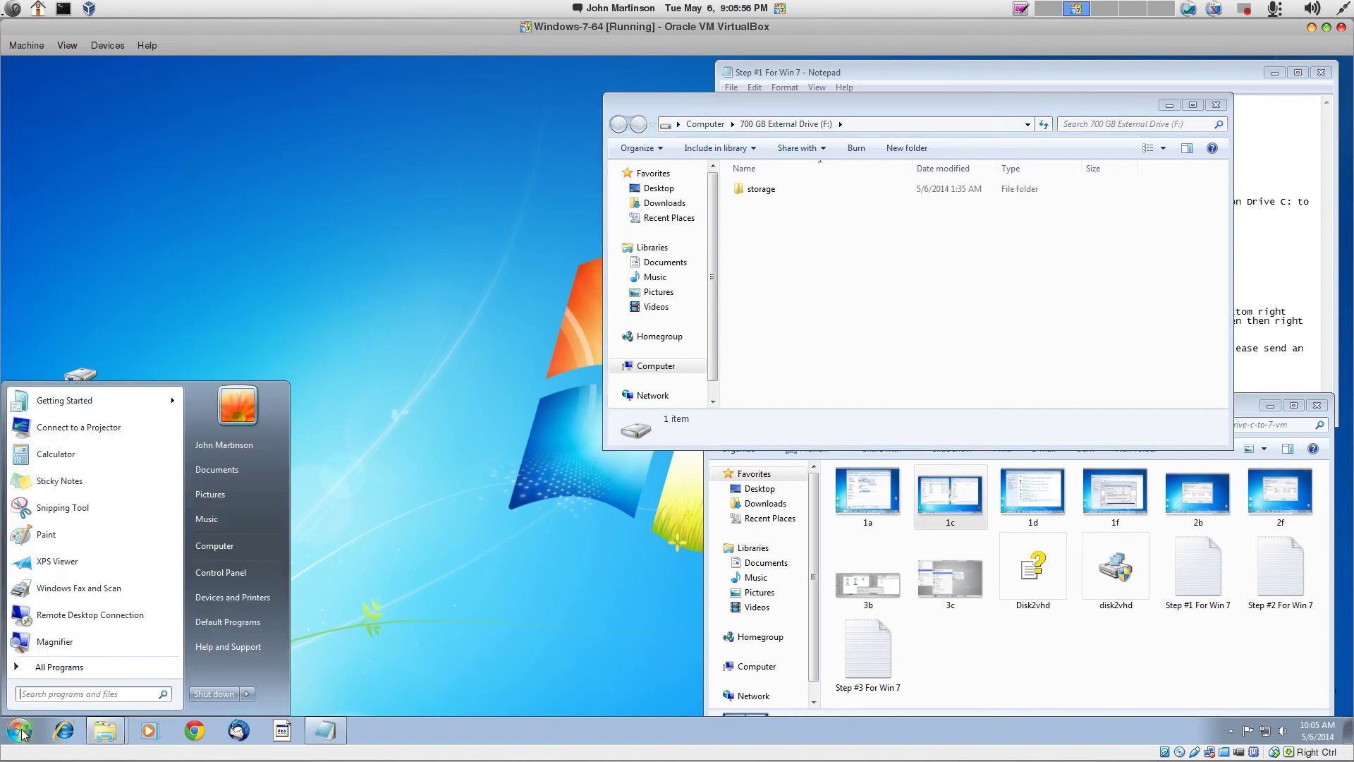
pyautogui.click(215, 547)
pyautogui.moveTo(795, 124); pyautogui.dragTo(187, 96)
pyautogui.moveTo(710, 106); pyautogui.dragTo(777, 99)
pyautogui.doubleClick(226, 194)
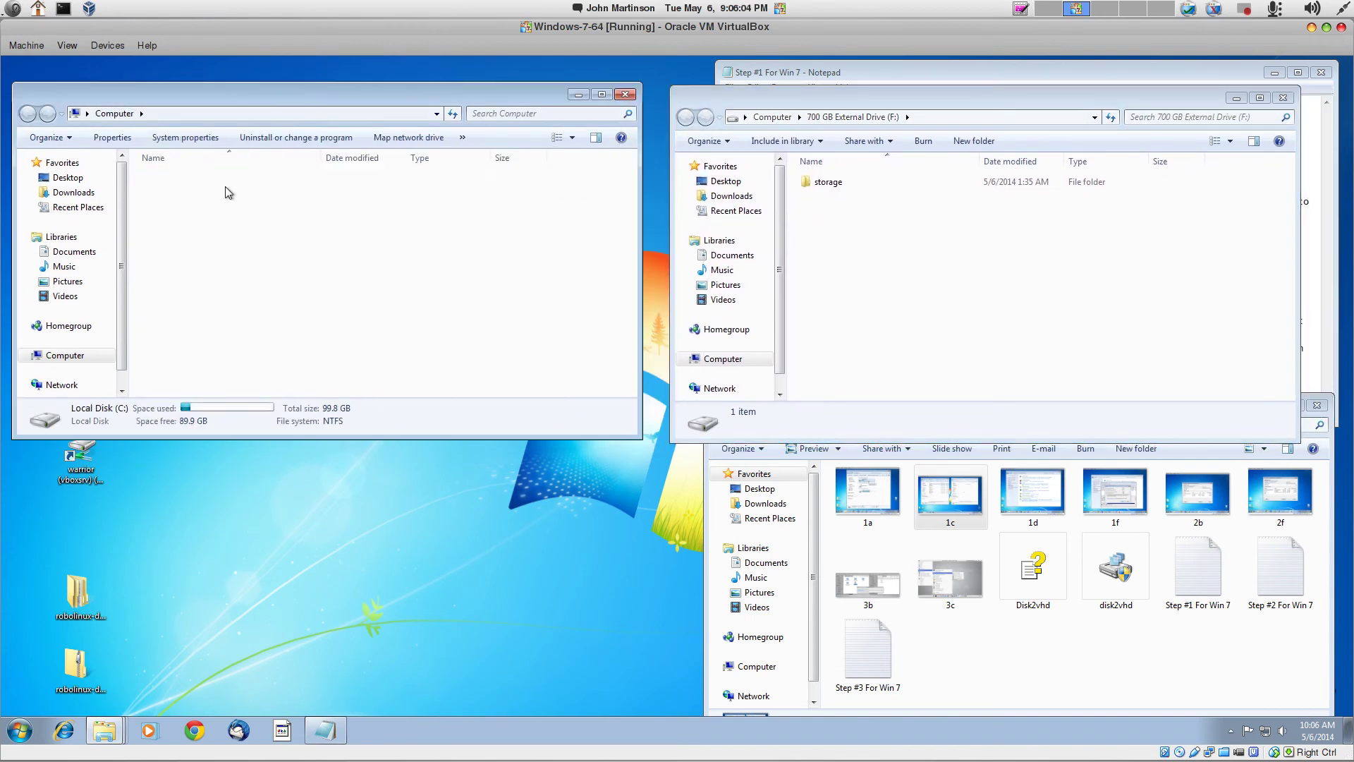
pyautogui.doubleClick(168, 224)
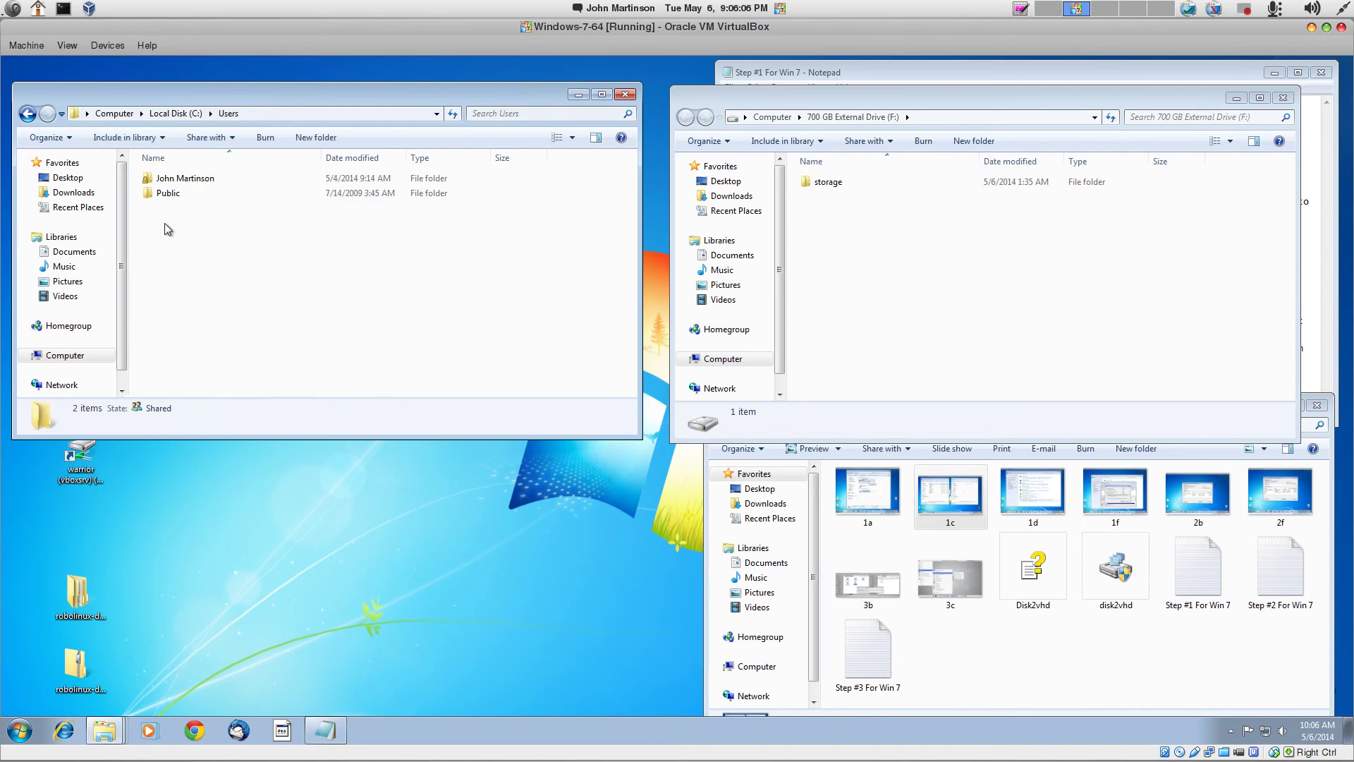
pyautogui.doubleClick(195, 180)
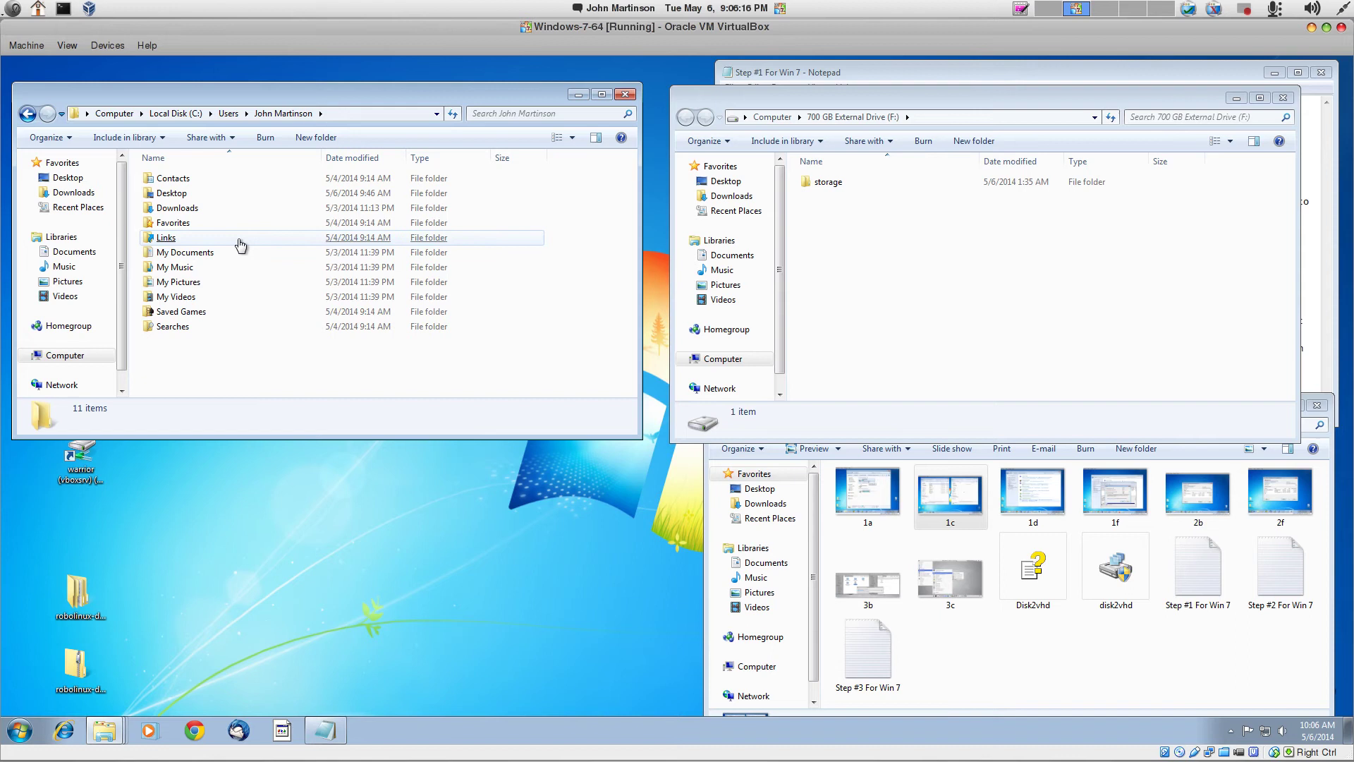
# Copy Downloads, My Documents and My Music onto the 700 GB External Drive (F:)
pyautogui.moveTo(188, 209); pyautogui.dragTo(841, 293)
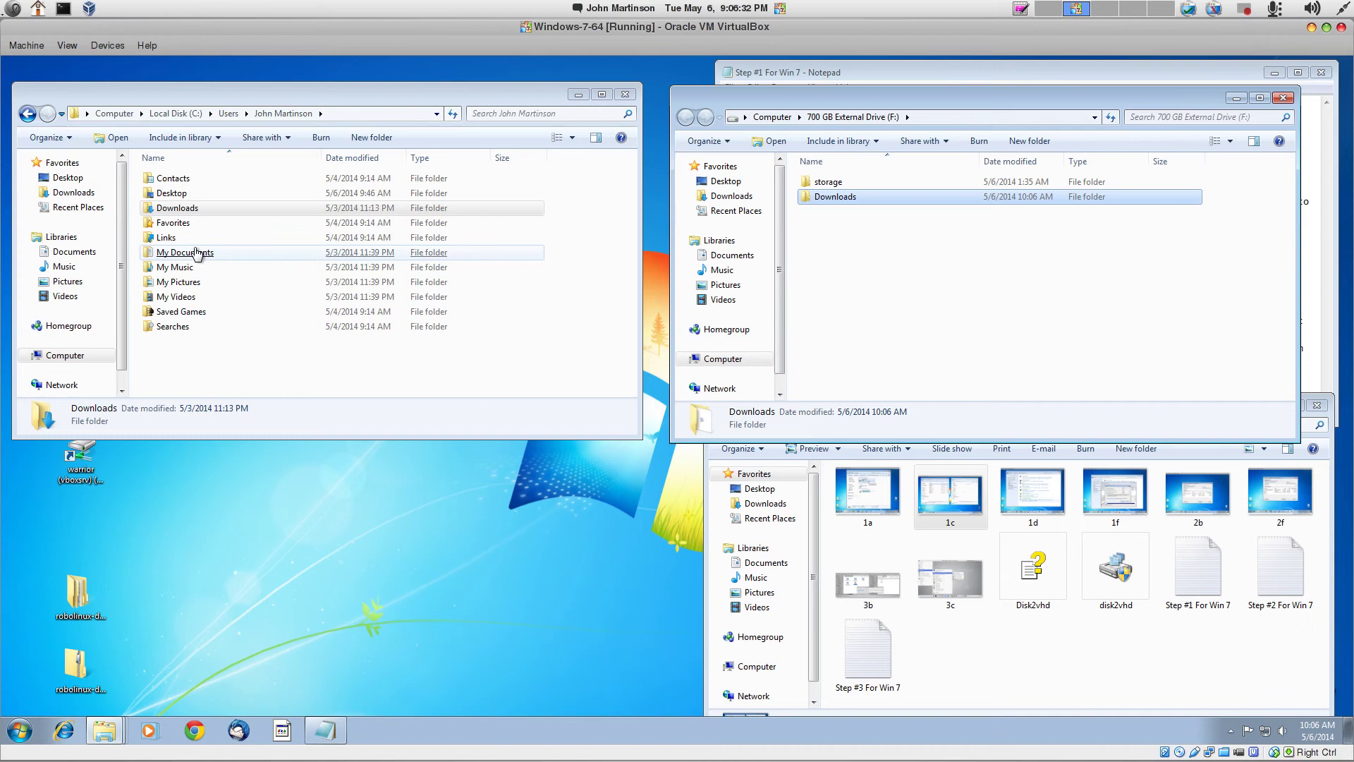
pyautogui.moveTo(198, 254); pyautogui.dragTo(861, 328)
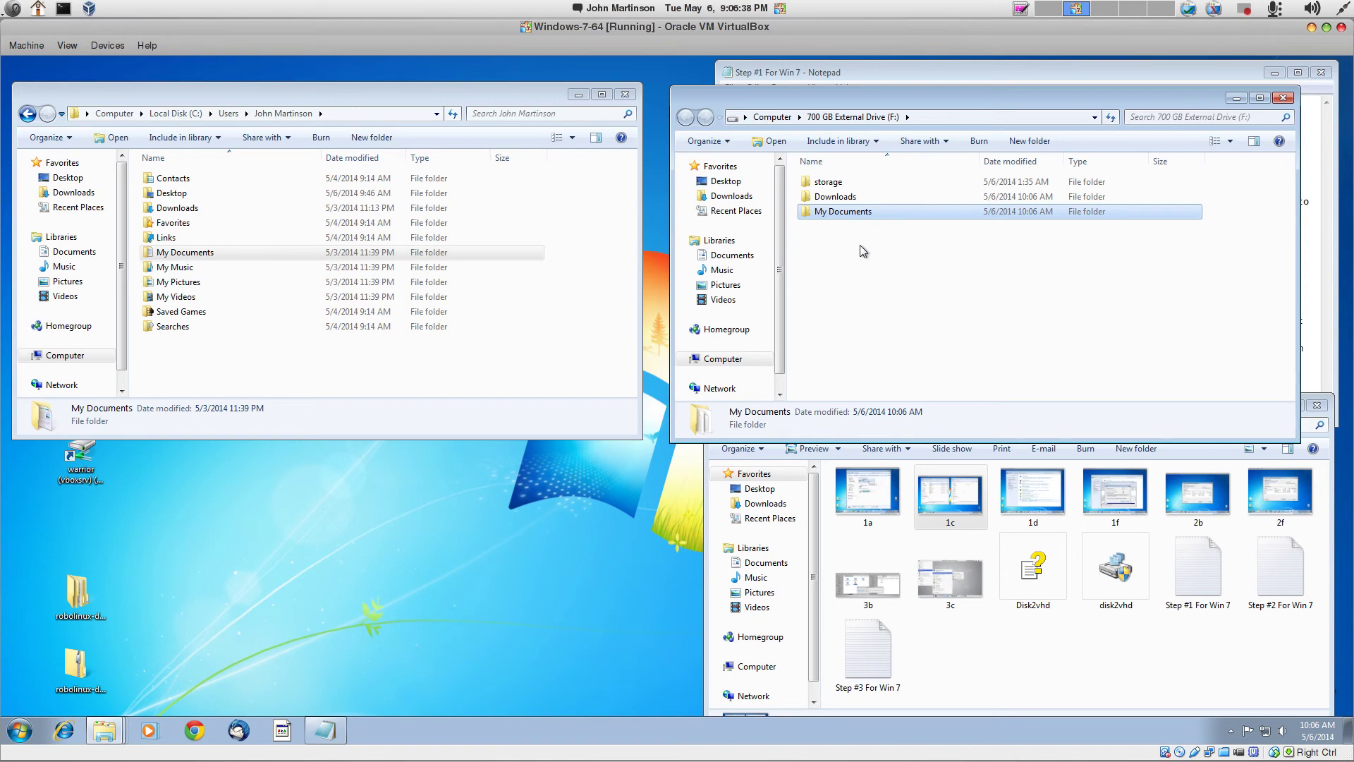
pyautogui.click(162, 269)
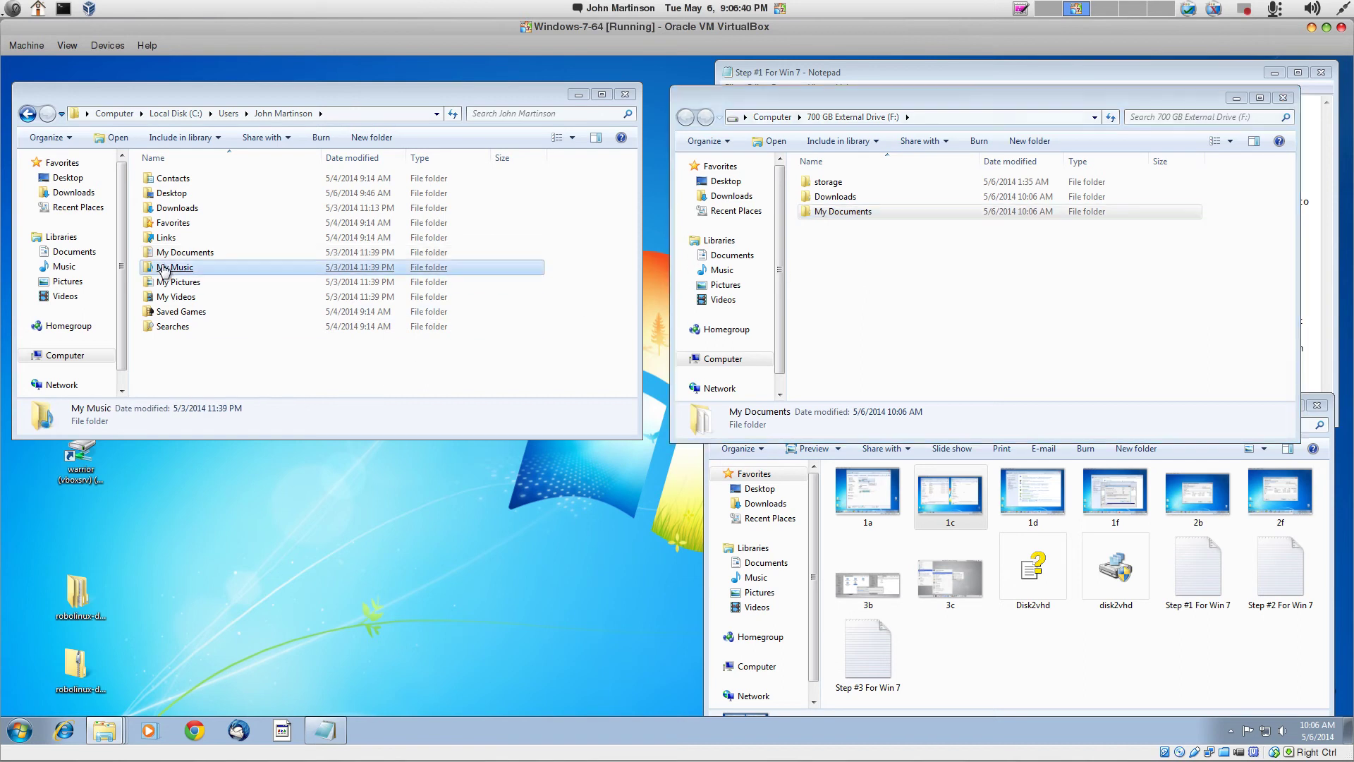
pyautogui.moveTo(163, 268); pyautogui.dragTo(828, 304)
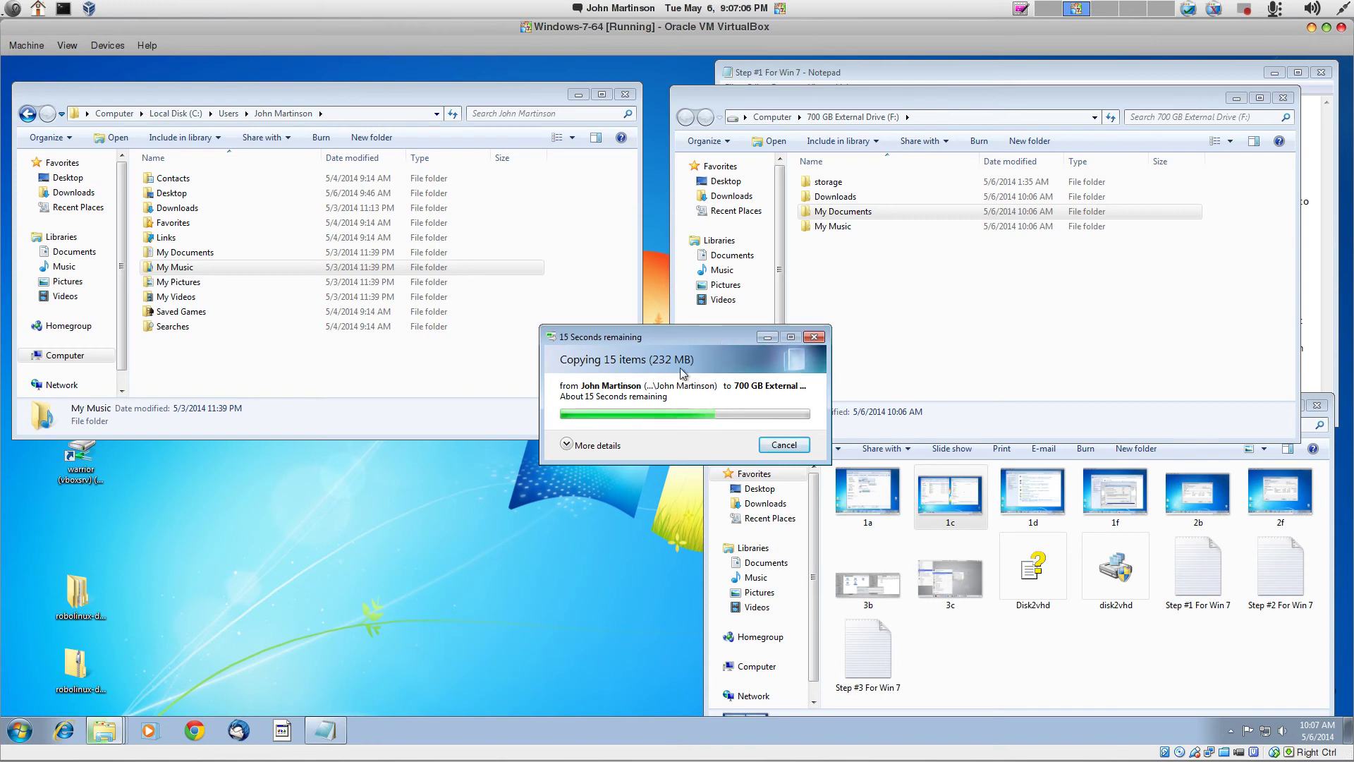
pyautogui.moveTo(663, 333); pyautogui.dragTo(637, 349)
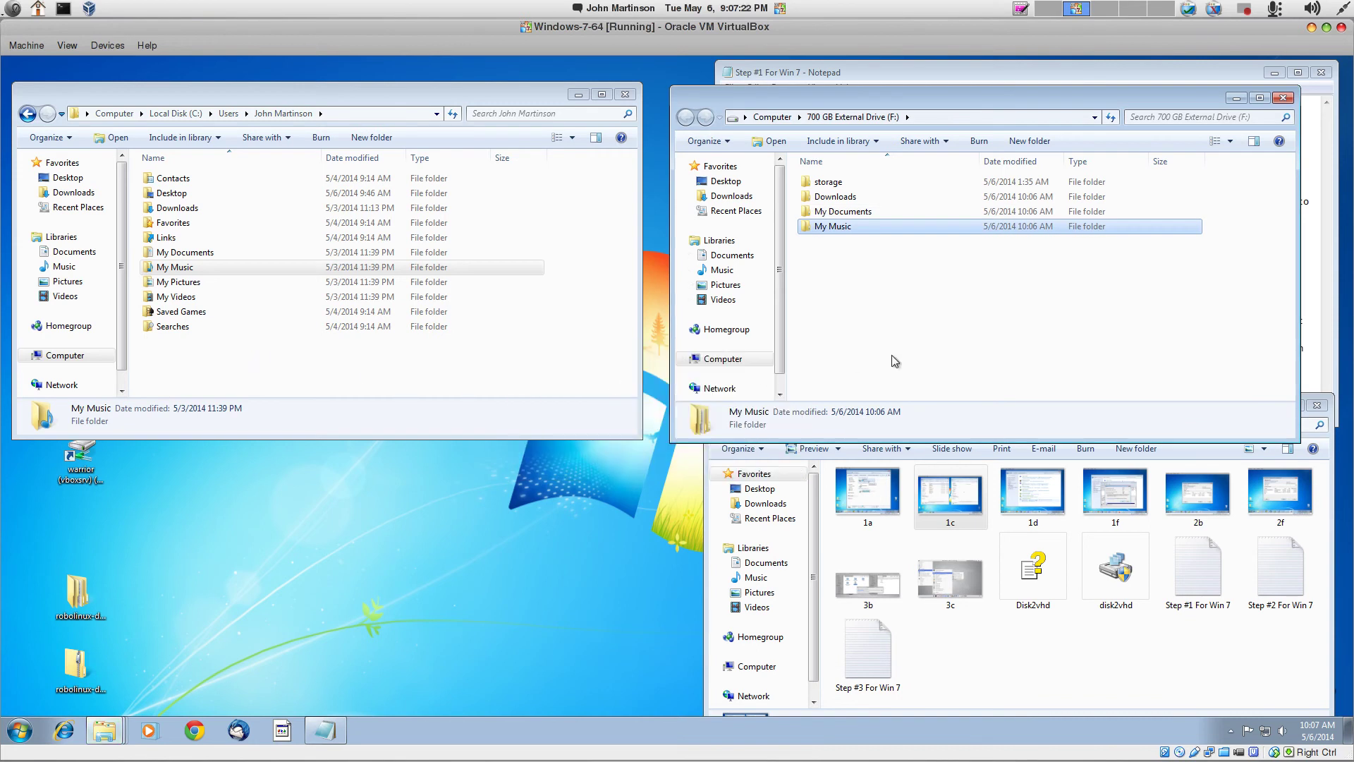
# Close the F: external drive window and the C: user folder window
pyautogui.click(1283, 98)
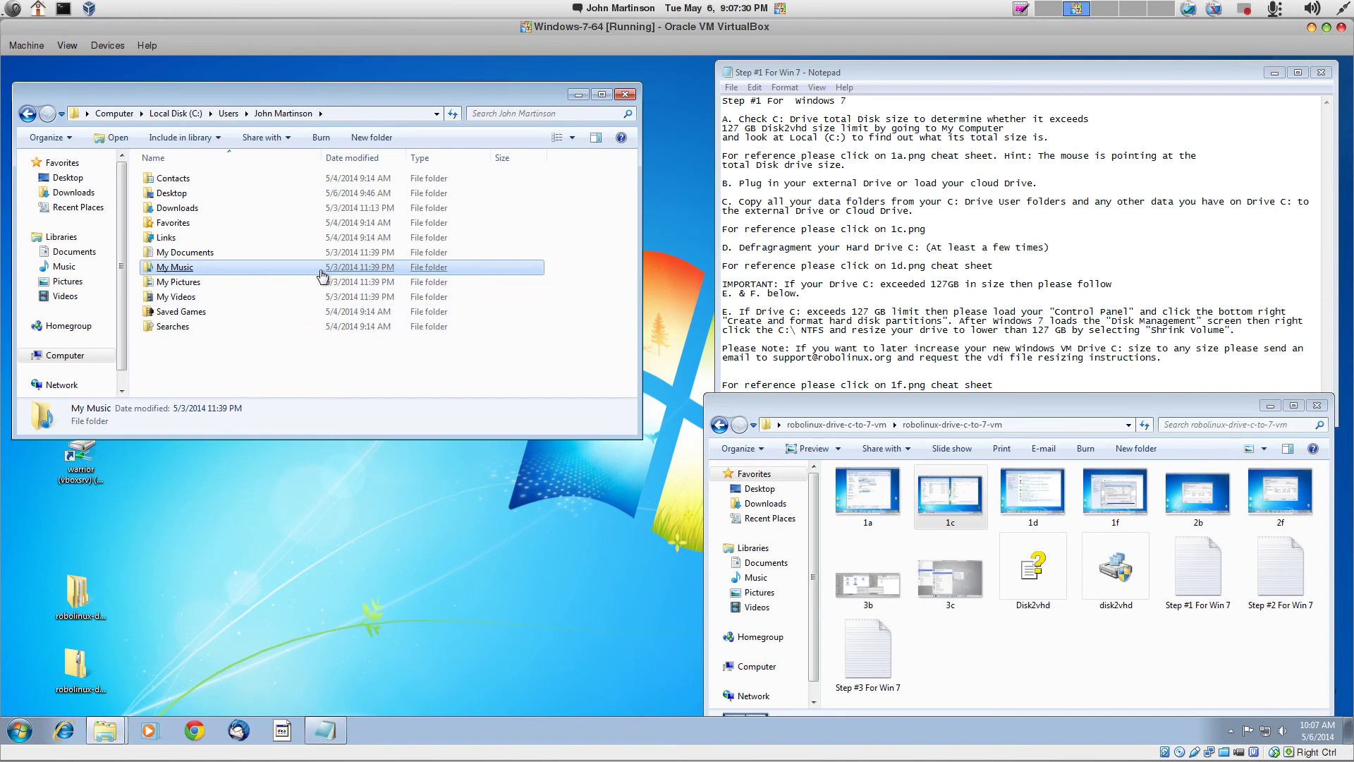
pyautogui.click(624, 94)
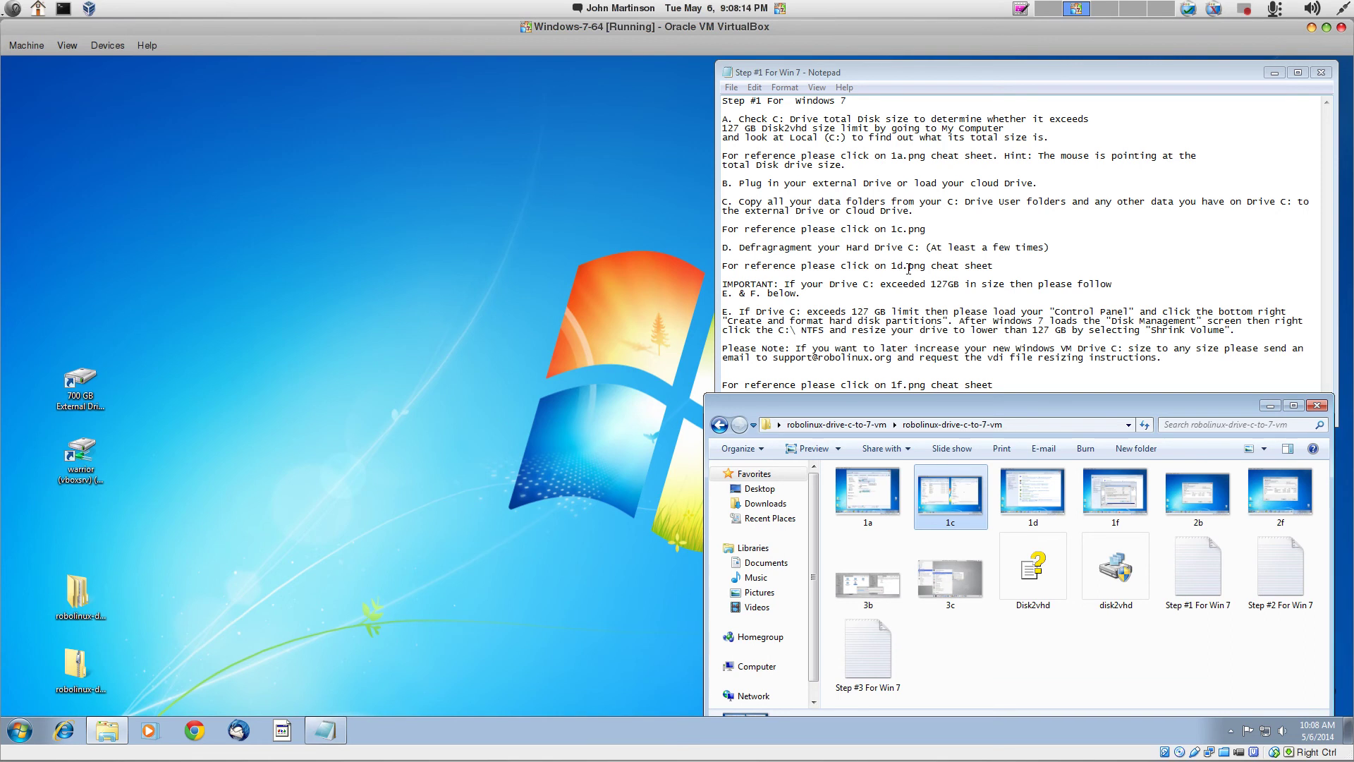
pyautogui.doubleClick(1026, 503)
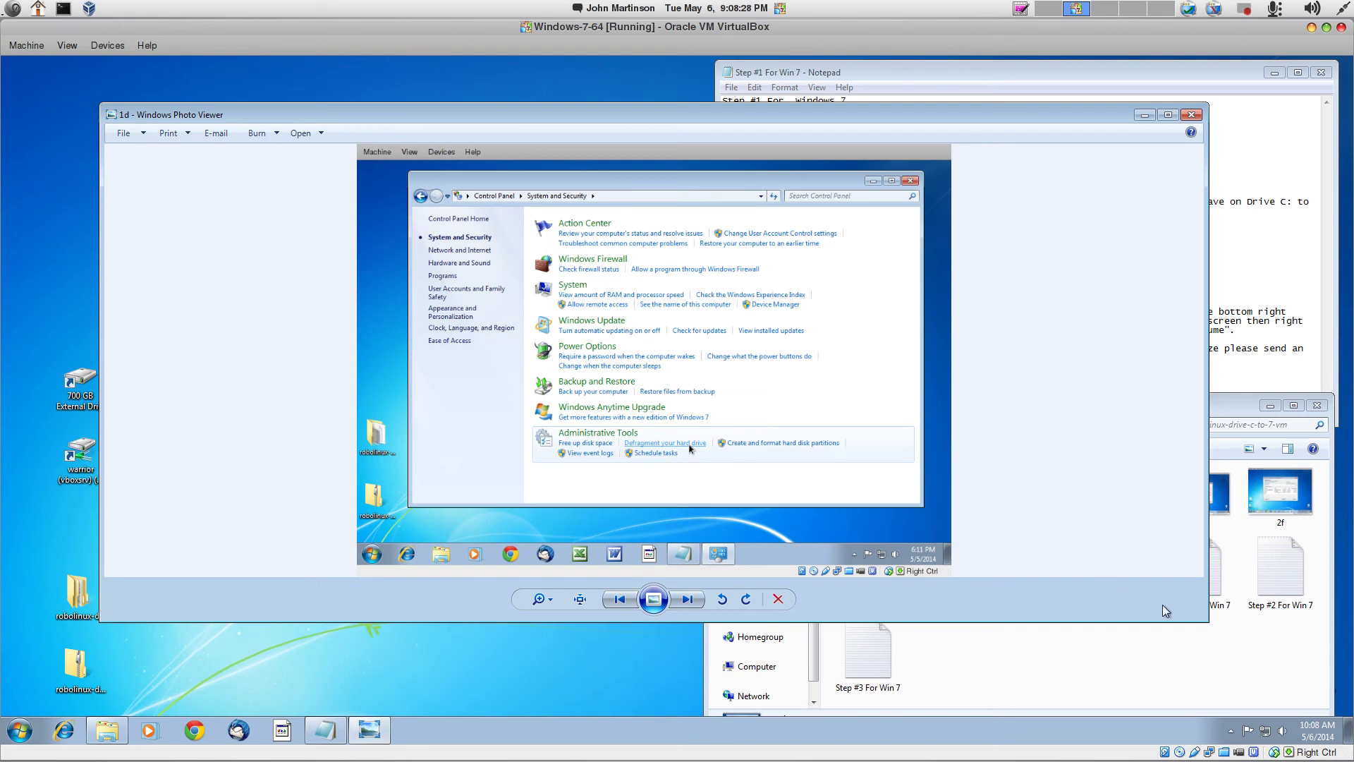
pyautogui.moveTo(1200, 616); pyautogui.dragTo(859, 624)
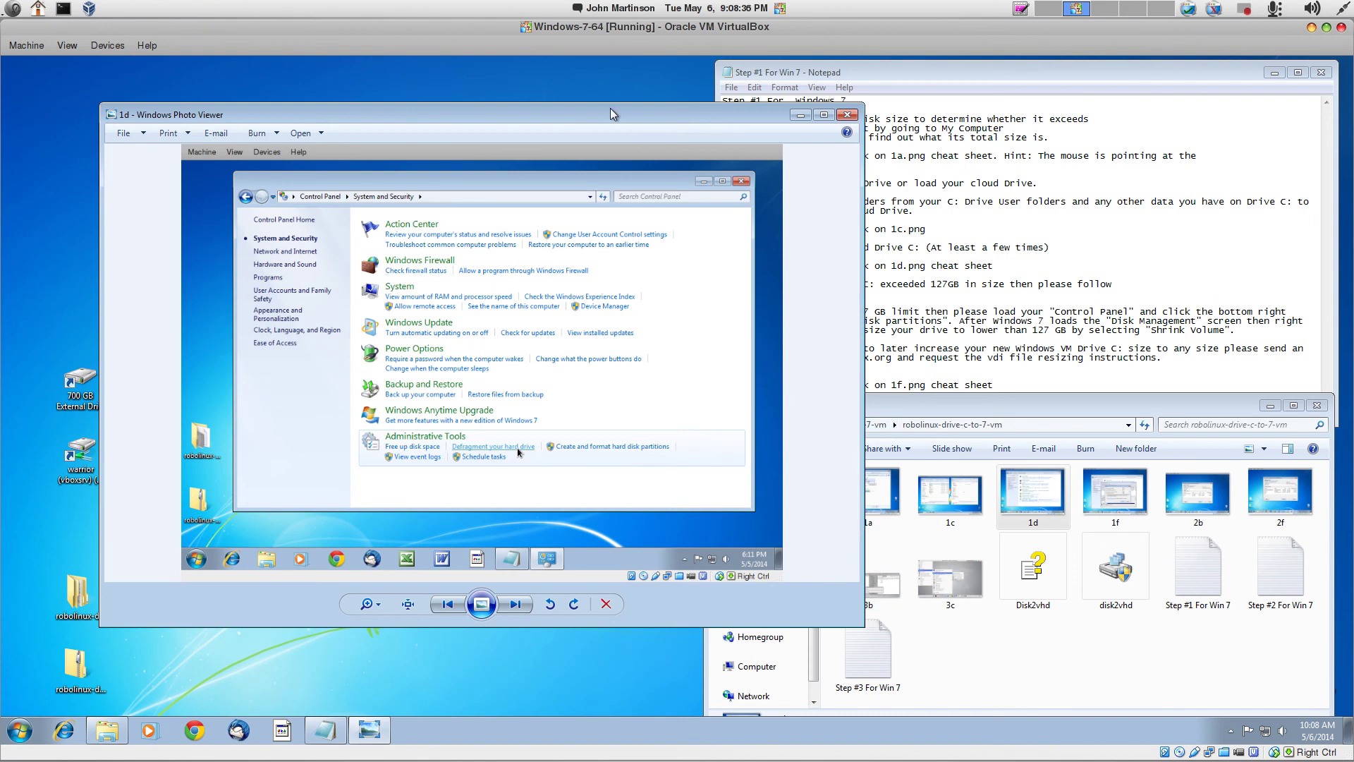
pyautogui.moveTo(605, 106); pyautogui.dragTo(546, 82)
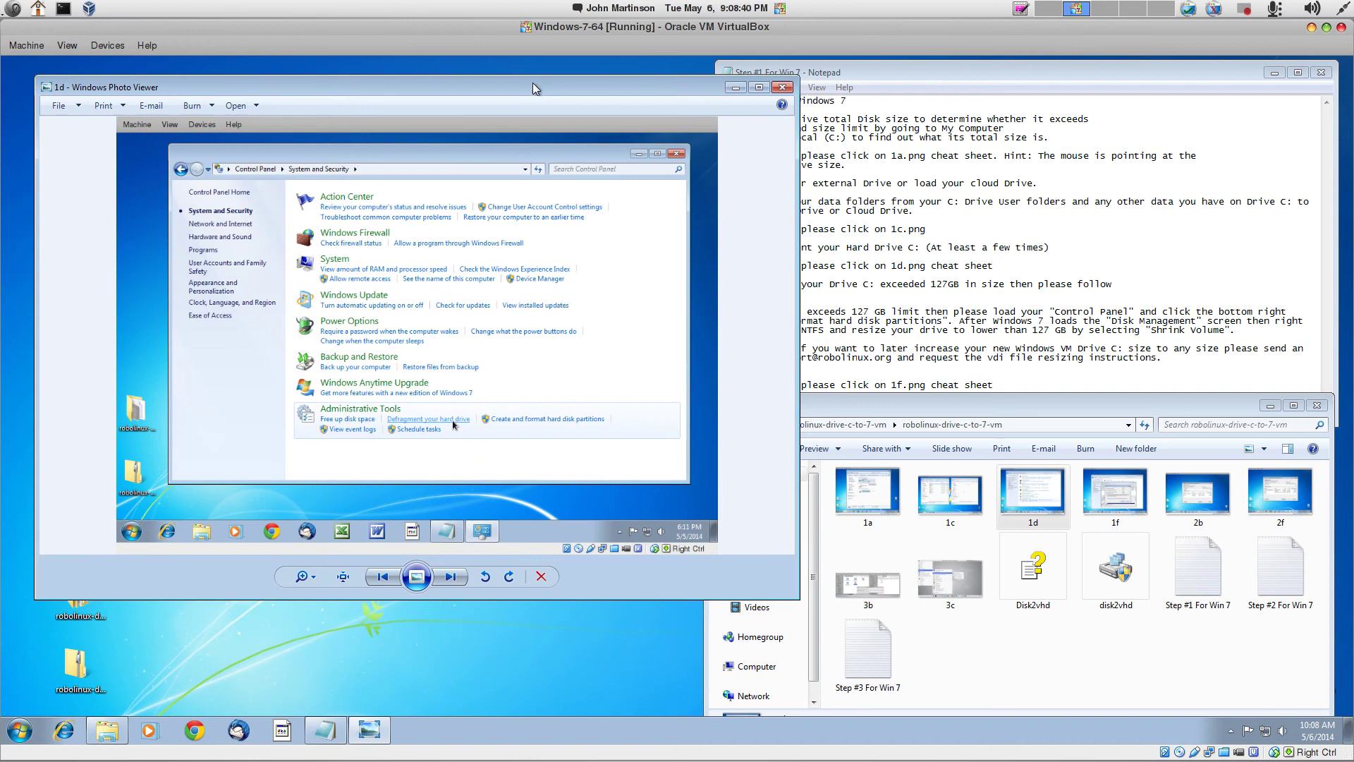
pyautogui.moveTo(532, 83); pyautogui.dragTo(539, 81)
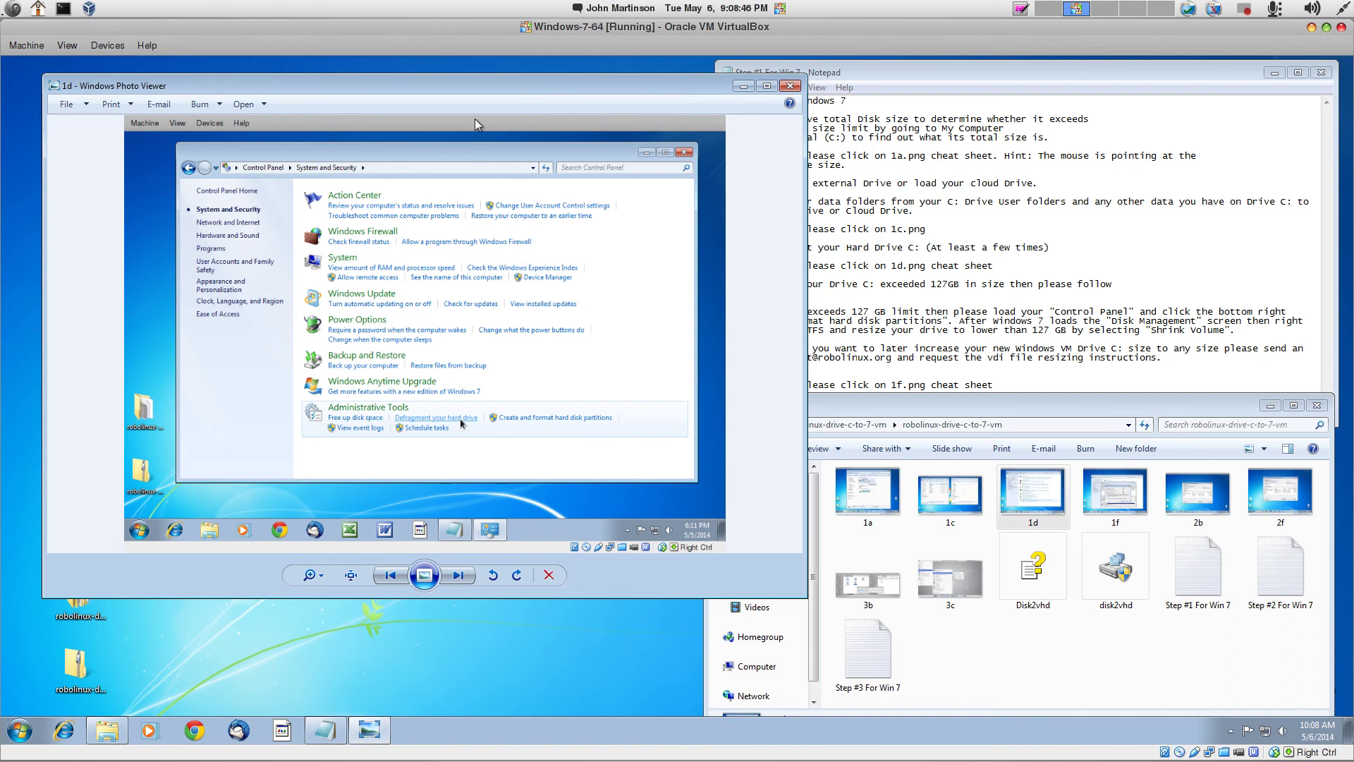
pyautogui.click(791, 87)
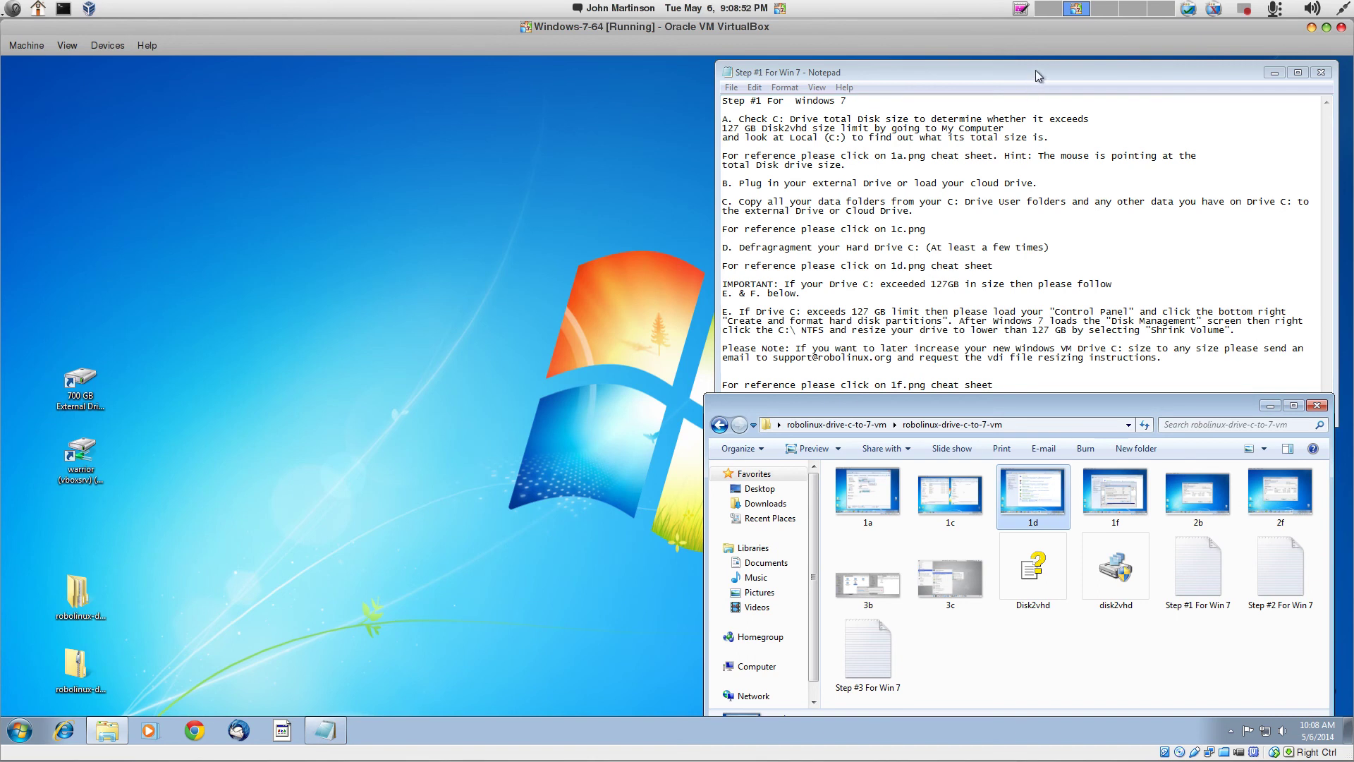
# Raise the Step #1 For Win 7 notes above the cheat-sheet folder
pyautogui.moveTo(1038, 75); pyautogui.dragTo(1036, 74)
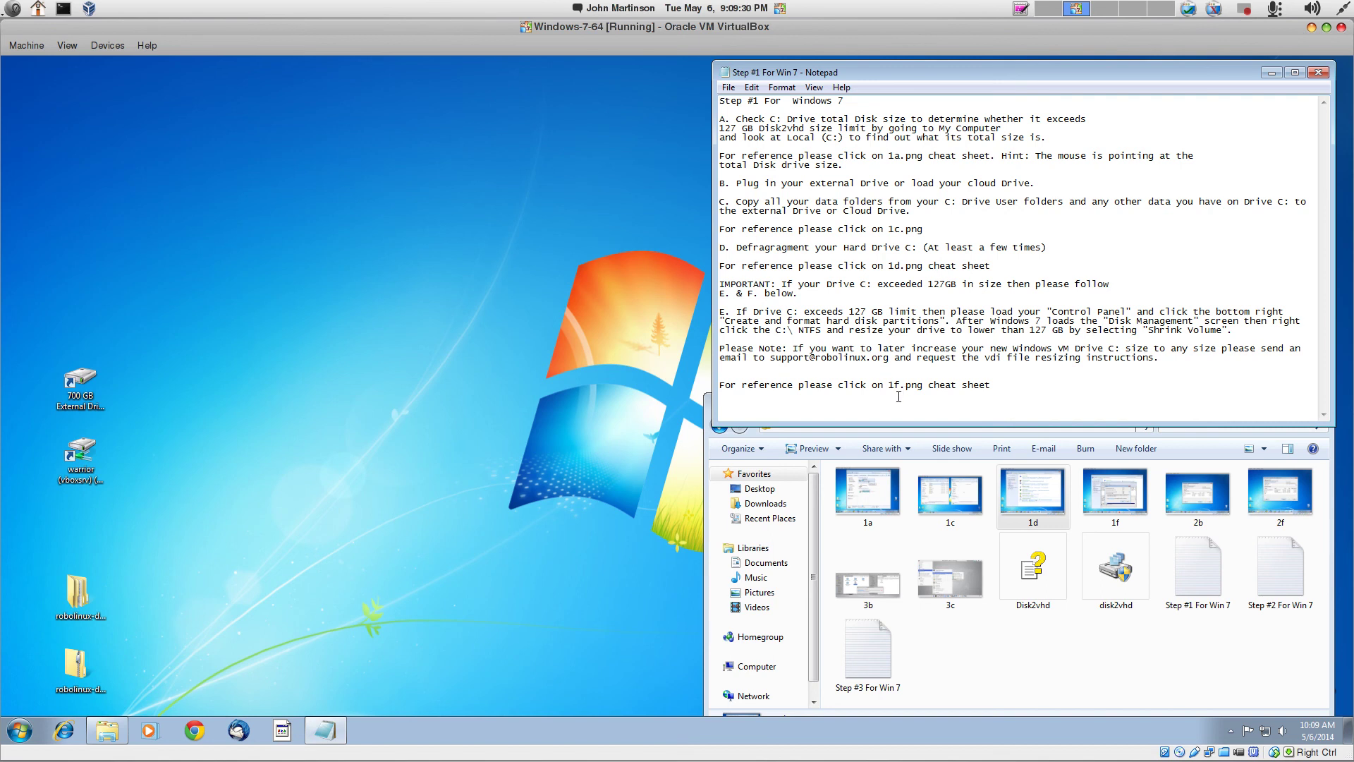
# Open the 1f shrink-volume cheat sheet, then reach Disk Management via Control Panel's System and Security
pyautogui.doubleClick(1083, 497)
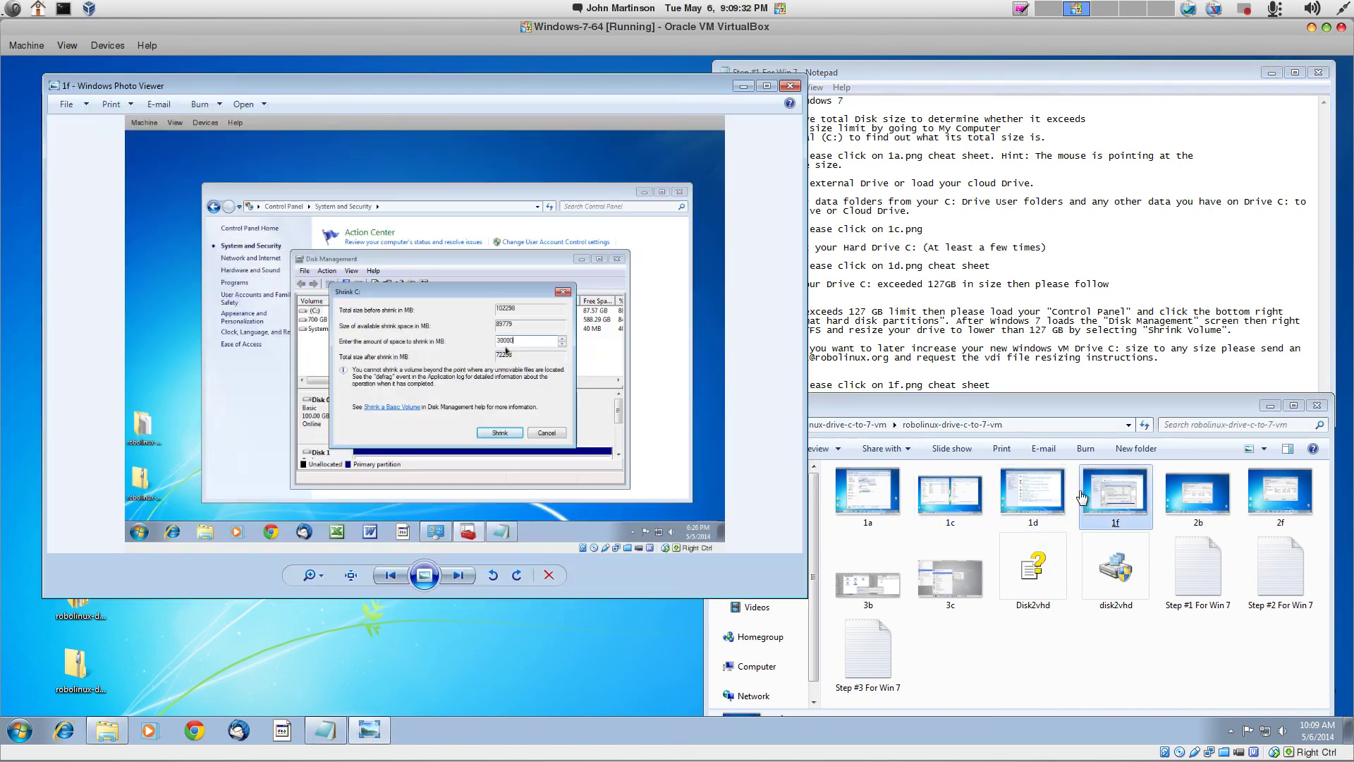
pyautogui.moveTo(530, 90); pyautogui.dragTo(887, 121)
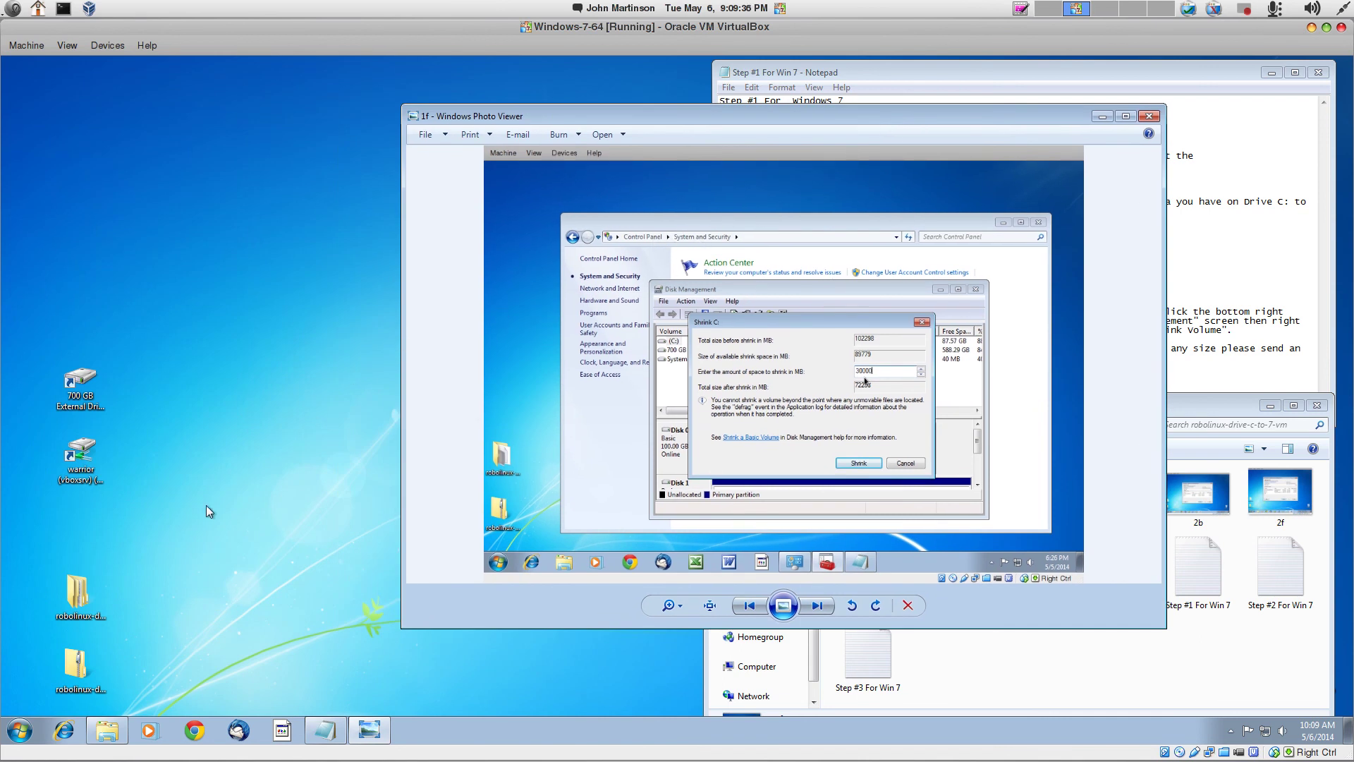
pyautogui.click(19, 727)
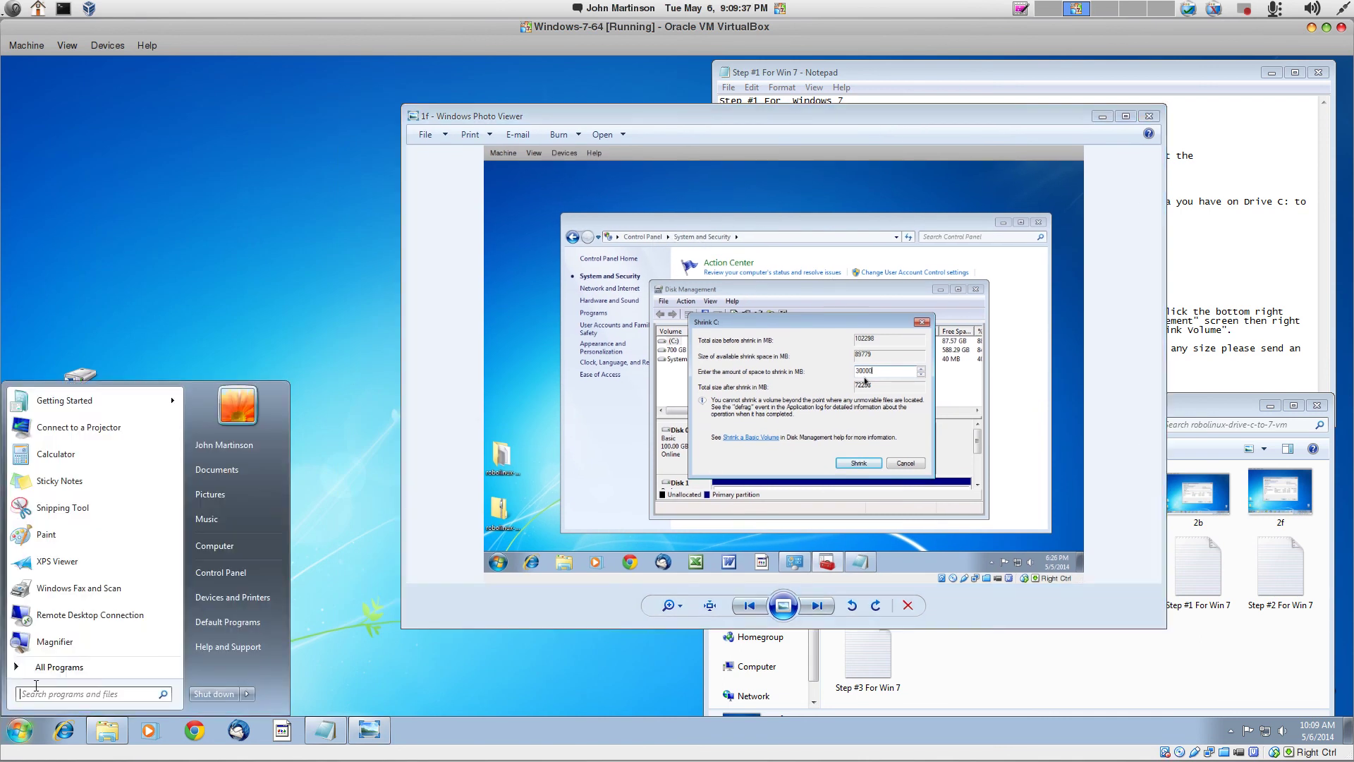
pyautogui.click(200, 570)
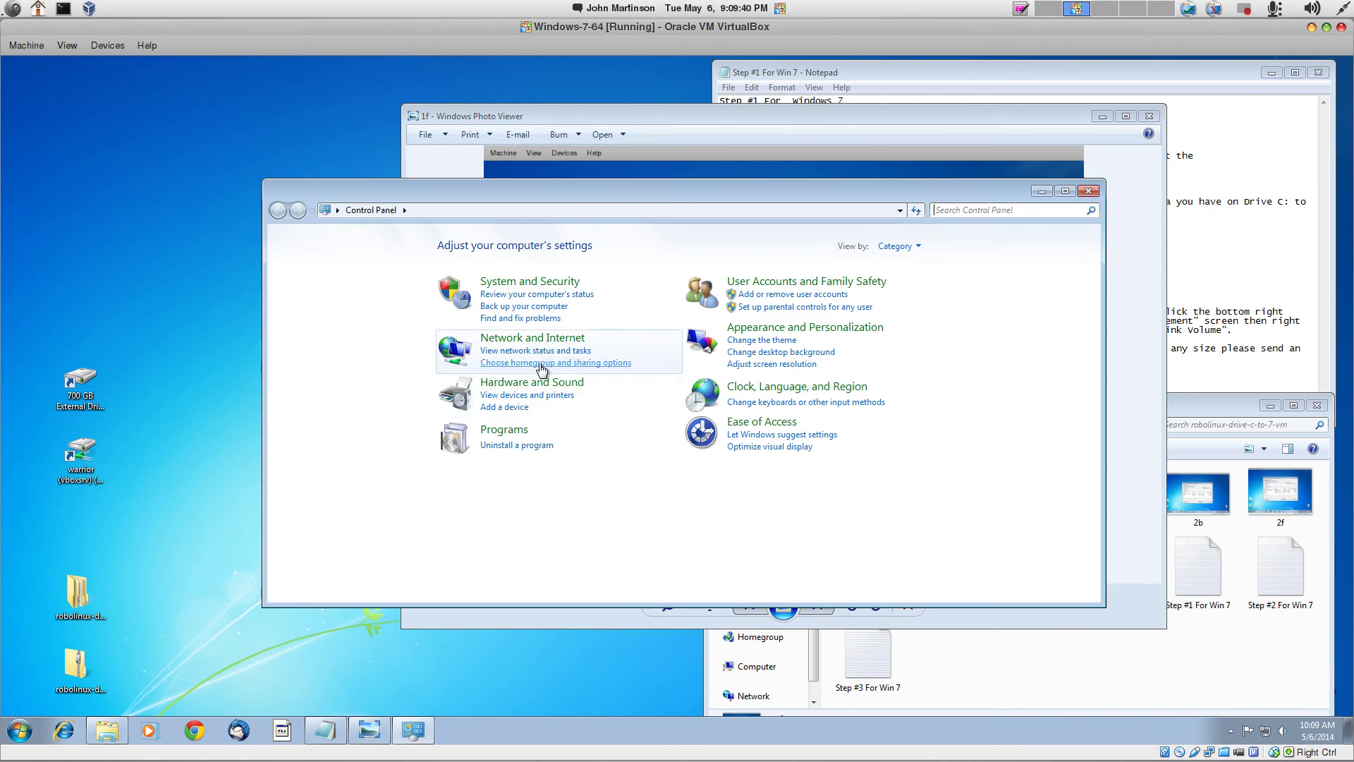
pyautogui.click(531, 282)
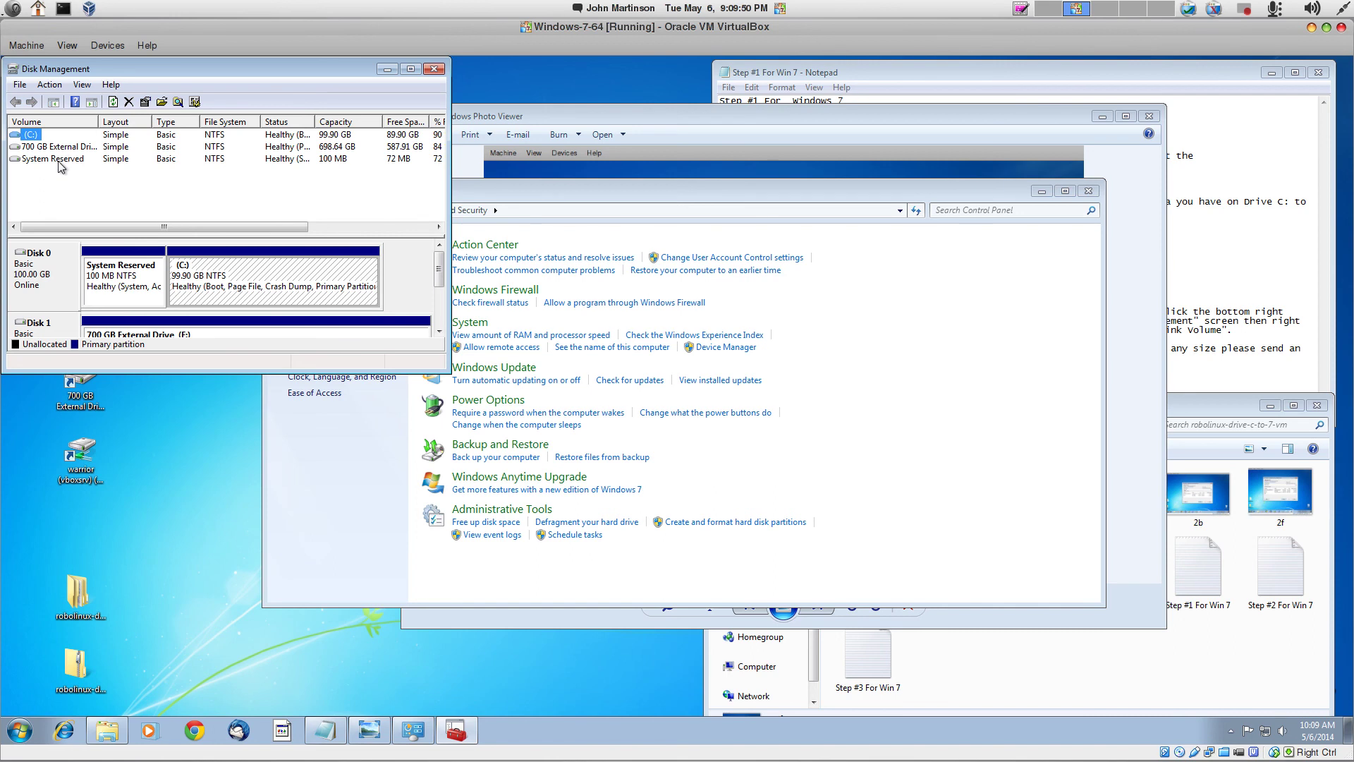
# Start Shrink Volume on the (C:) partition, showing 92044 MB shrinkable, and close Control Panel
pyautogui.click(261, 285)
pyautogui.rightClick(261, 285)
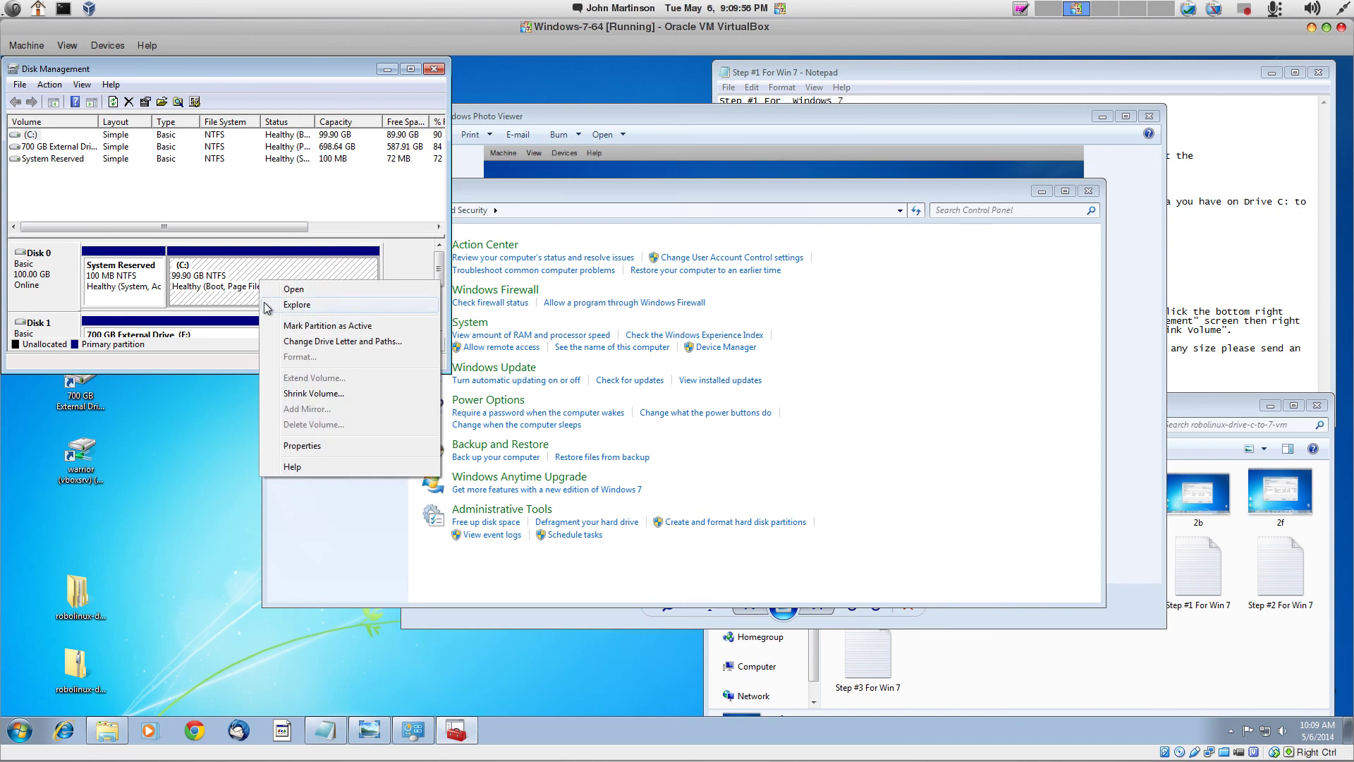
pyautogui.click(292, 393)
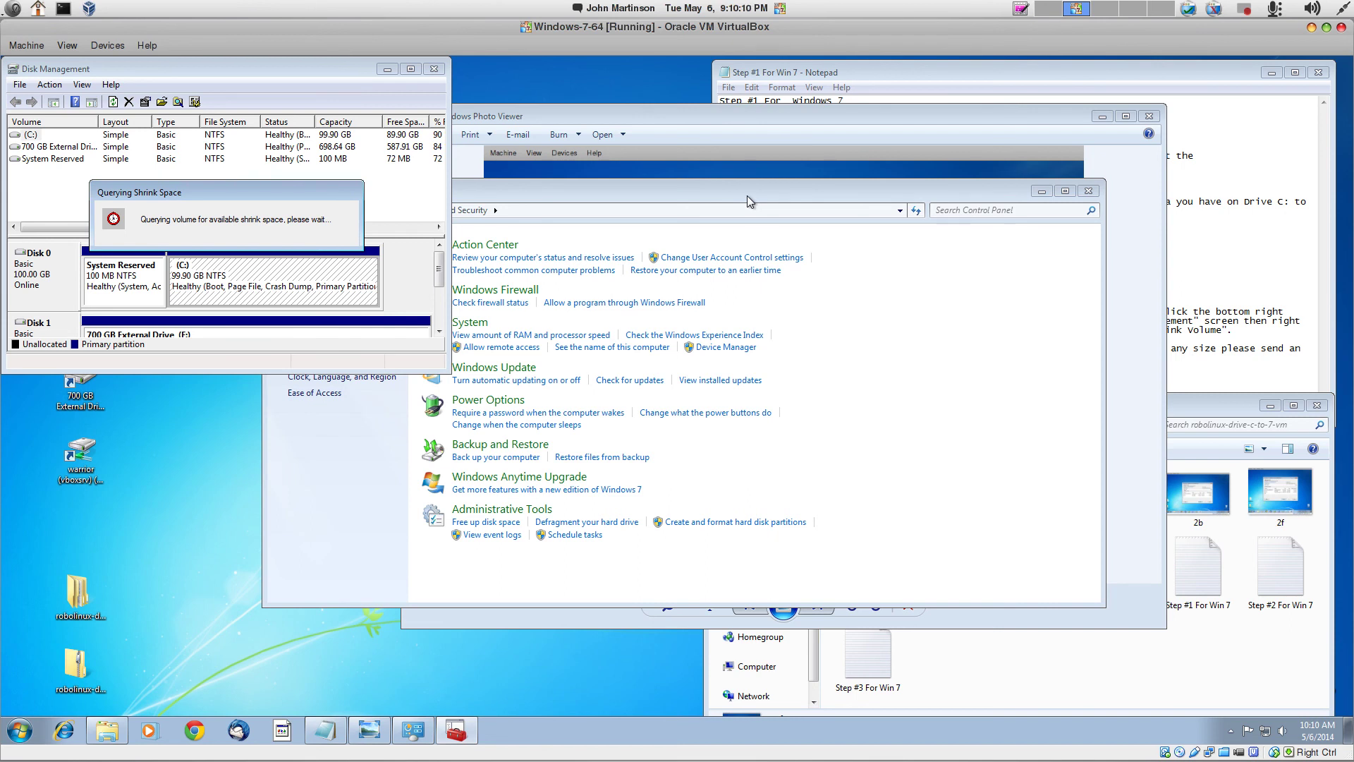
pyautogui.click(1089, 191)
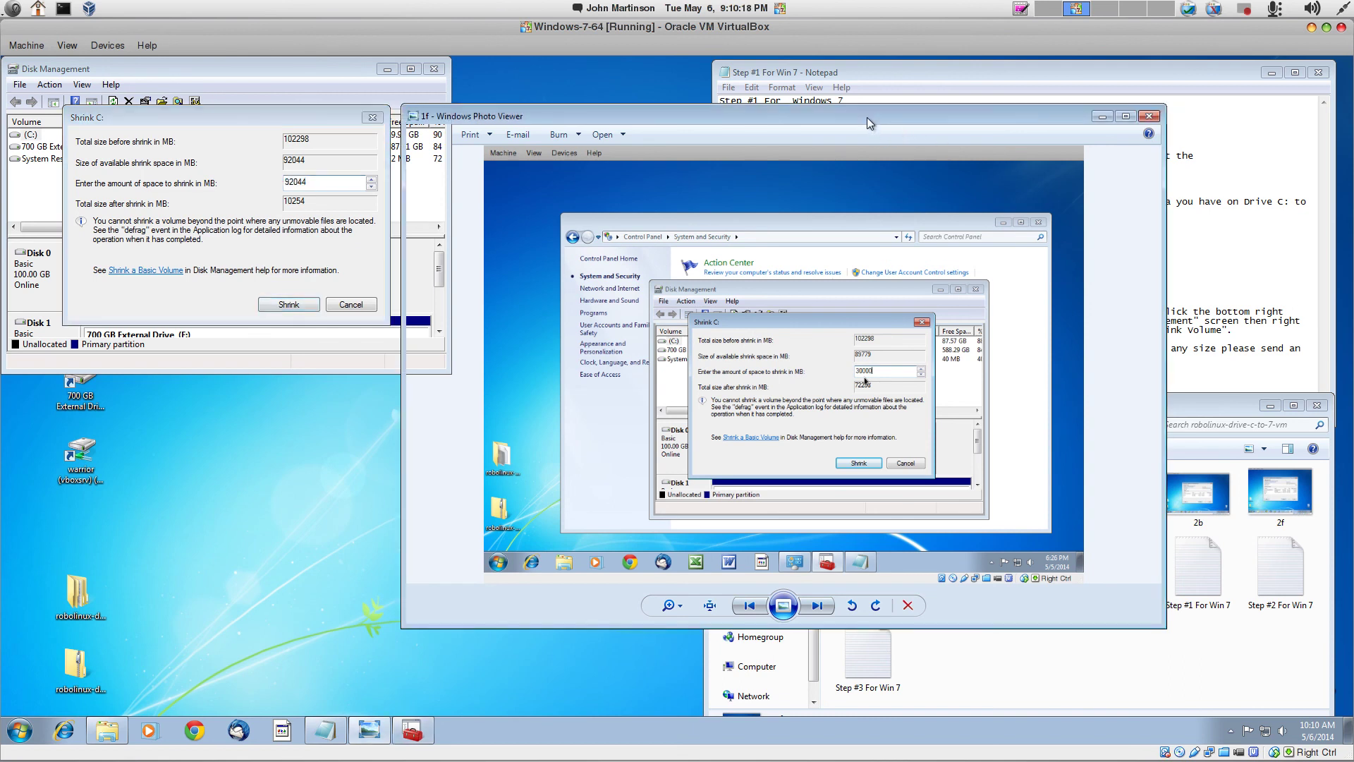
# Compare with the 1f cheat sheet, then cancel the Shrink C: dialog, leaving C: at 99.90 GB
pyautogui.moveTo(866, 117); pyautogui.dragTo(941, 127)
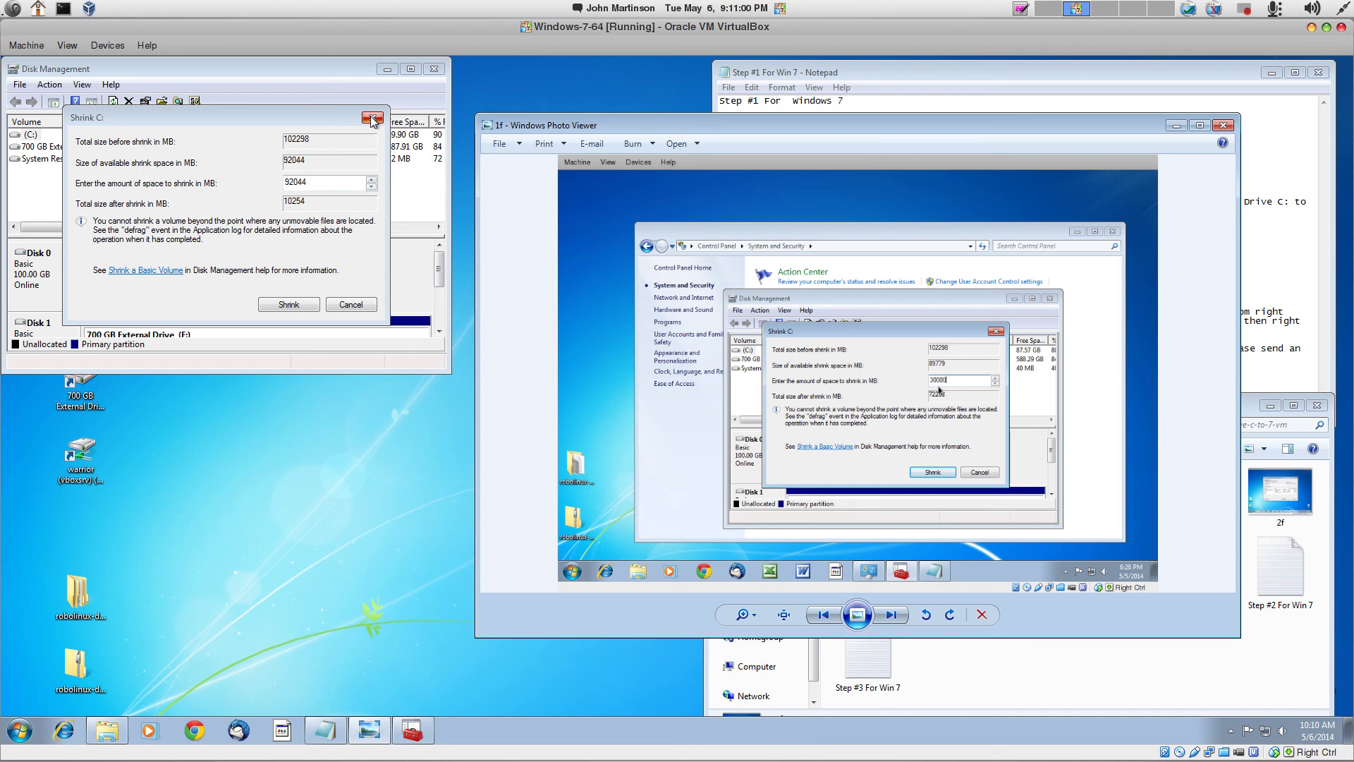
pyautogui.click(354, 305)
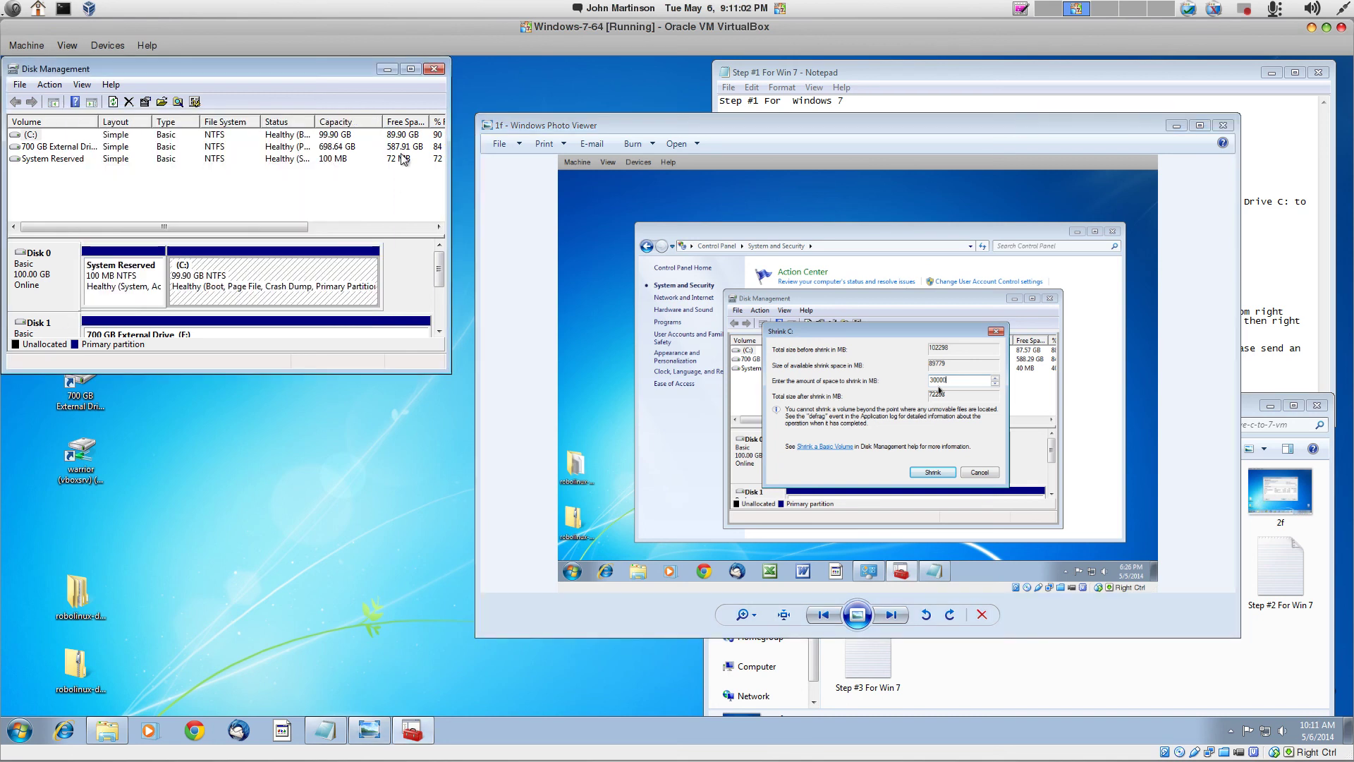
# Close Disk Management and the 1f cheat sheet viewer
pyautogui.click(433, 69)
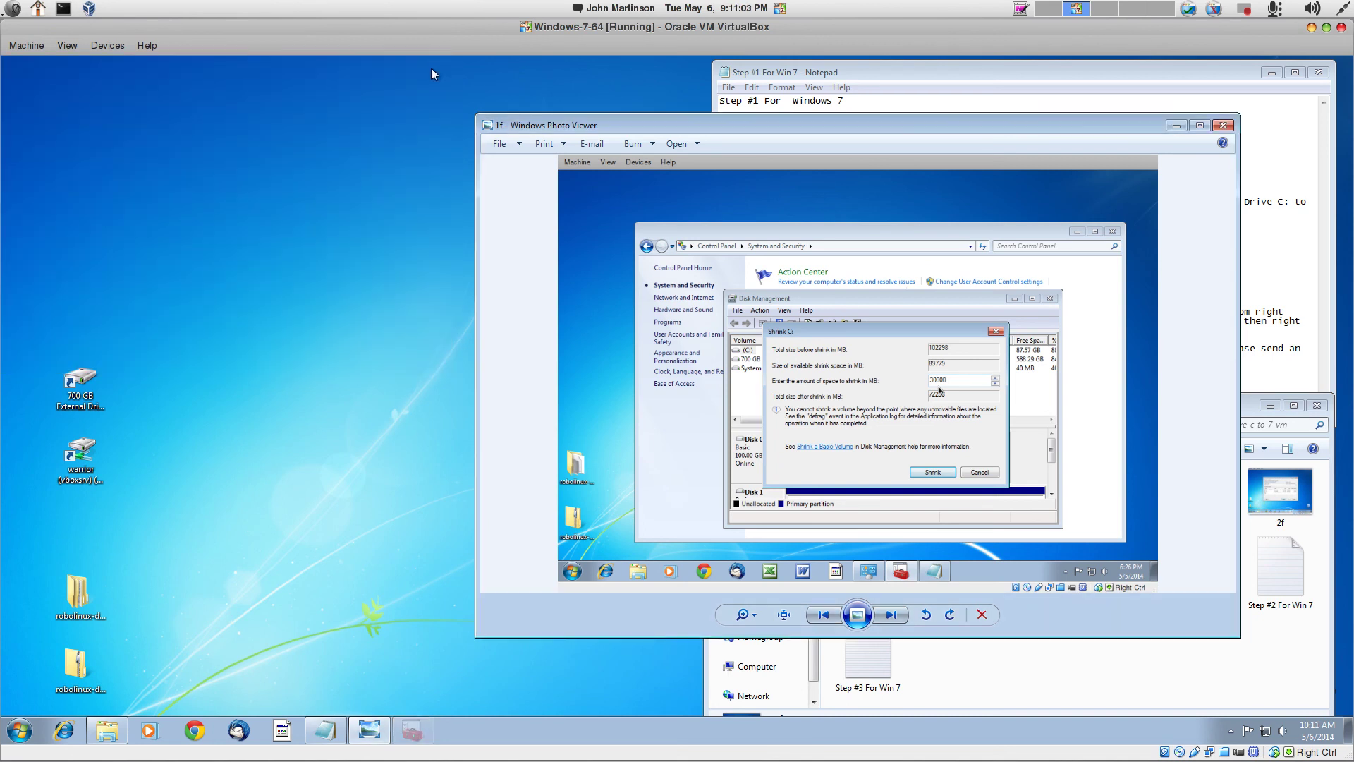
pyautogui.click(1224, 125)
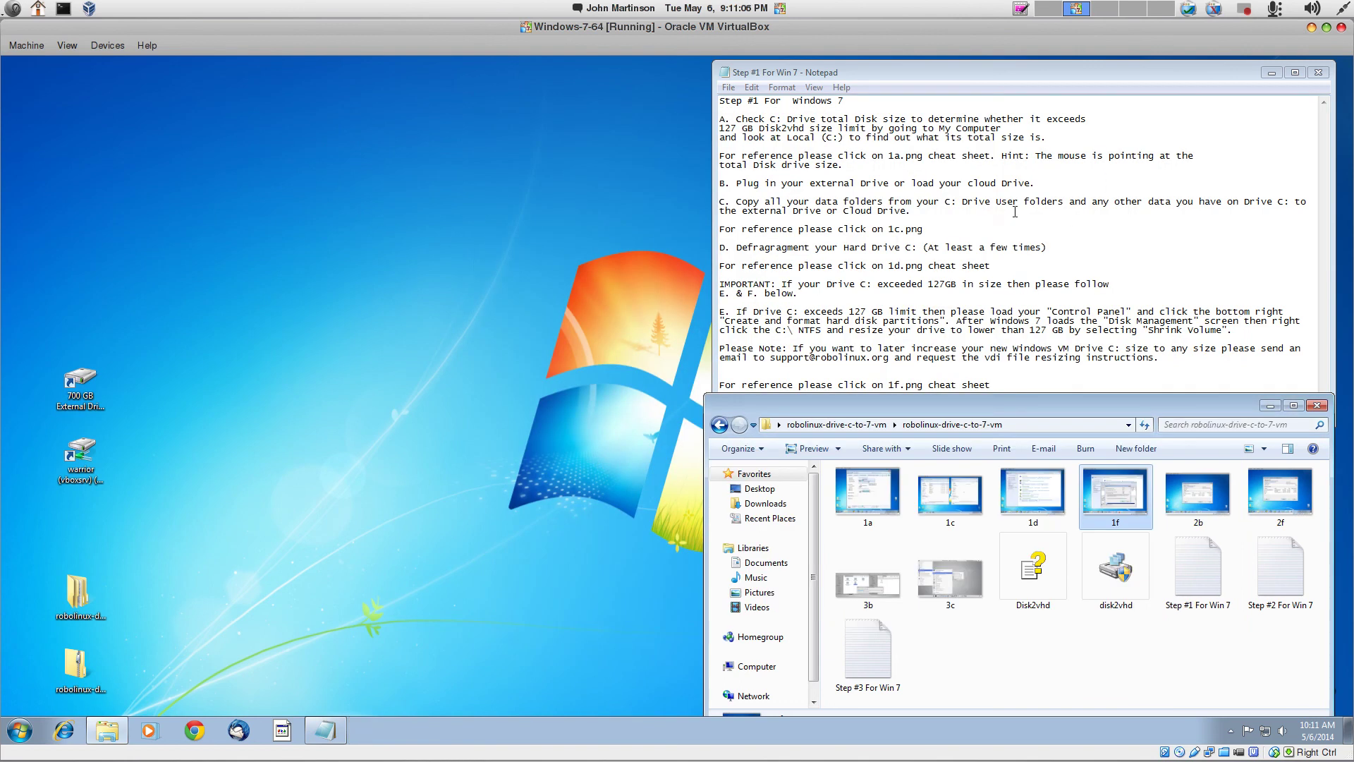